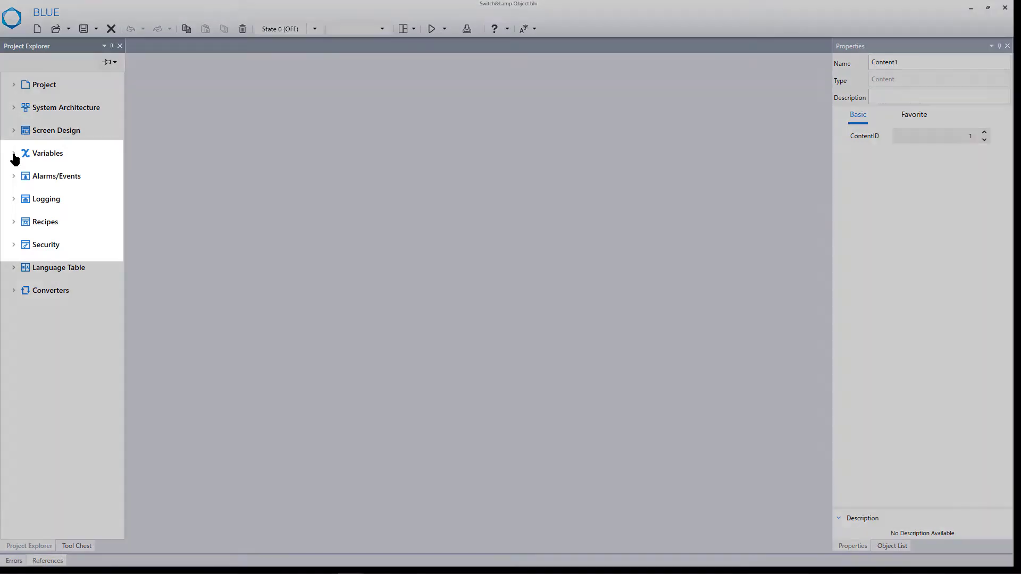
Add a WORD variable to the project's variable list and name it Switch2.
left_click(14, 154)
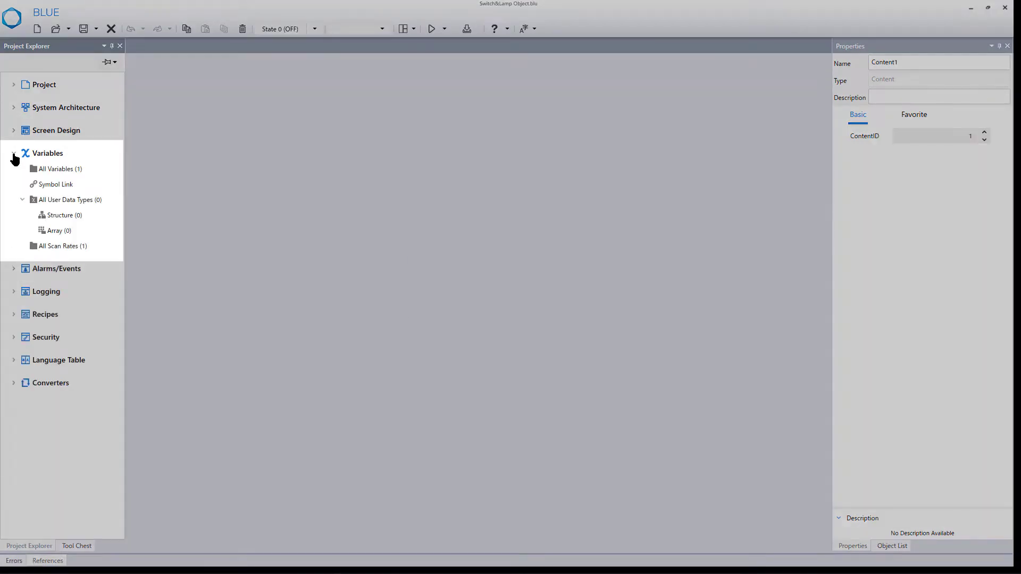
double_click(51, 170)
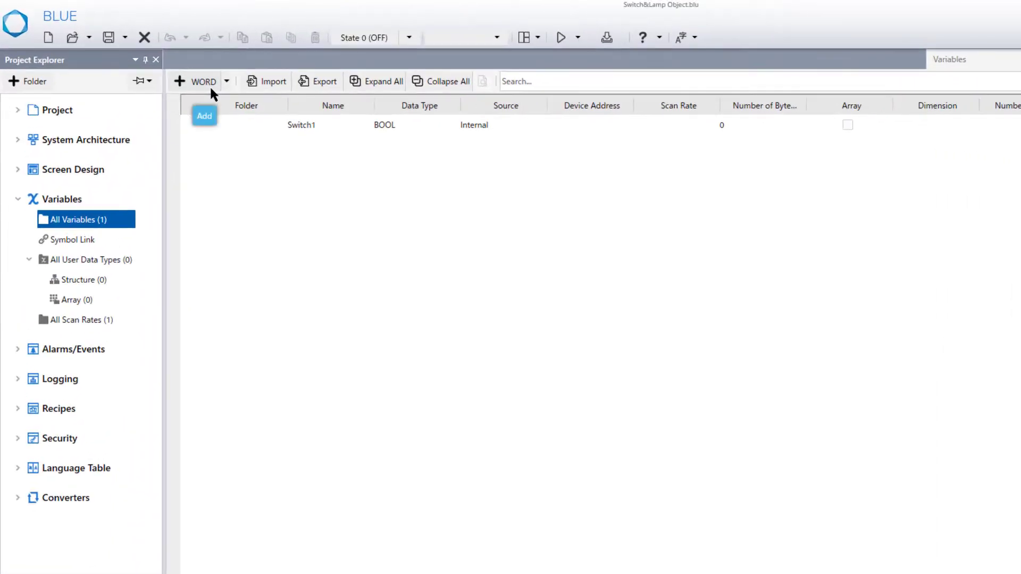
left_click(203, 82)
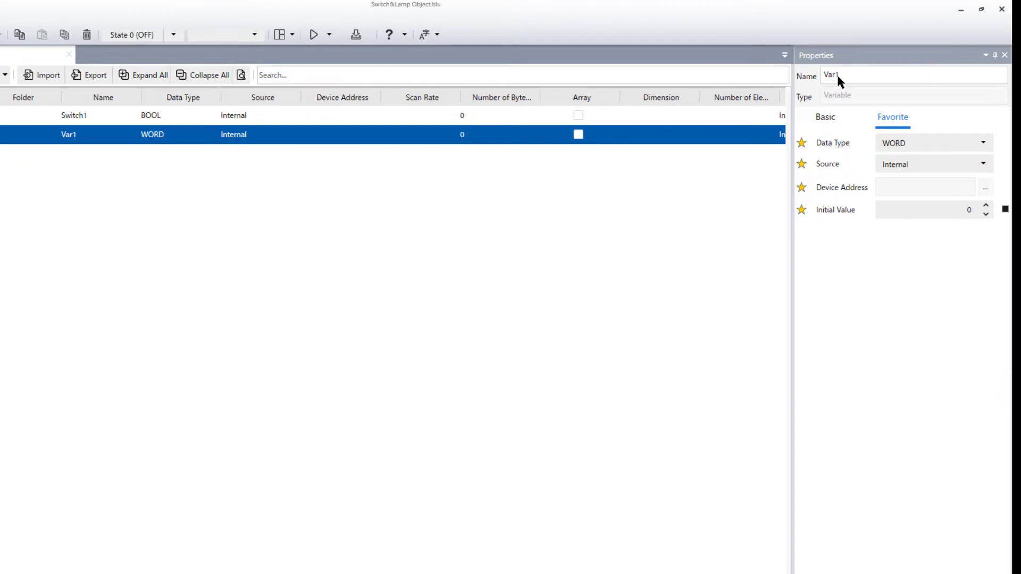
double_click(830, 74)
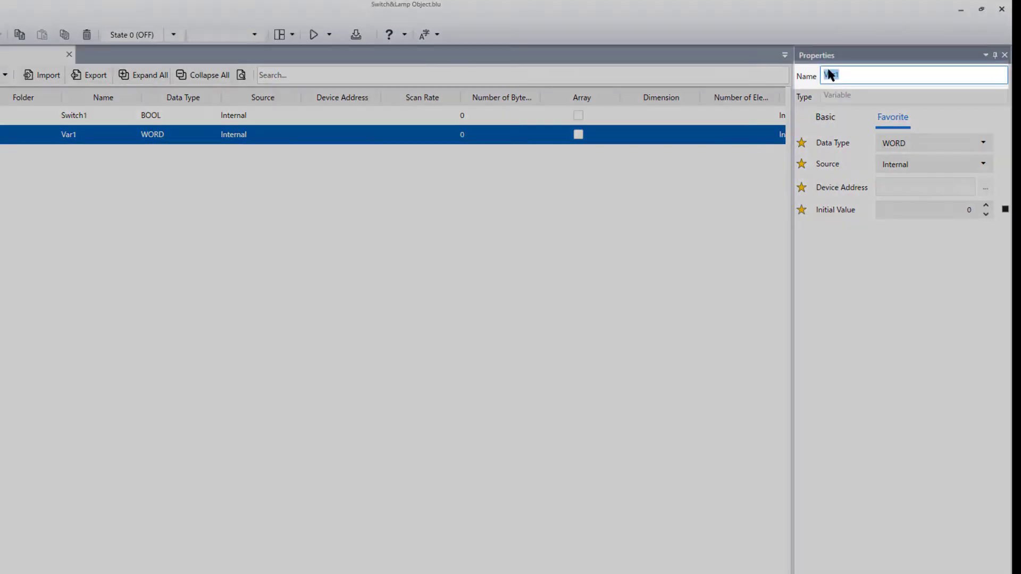
type("Switch2")
key("Return")
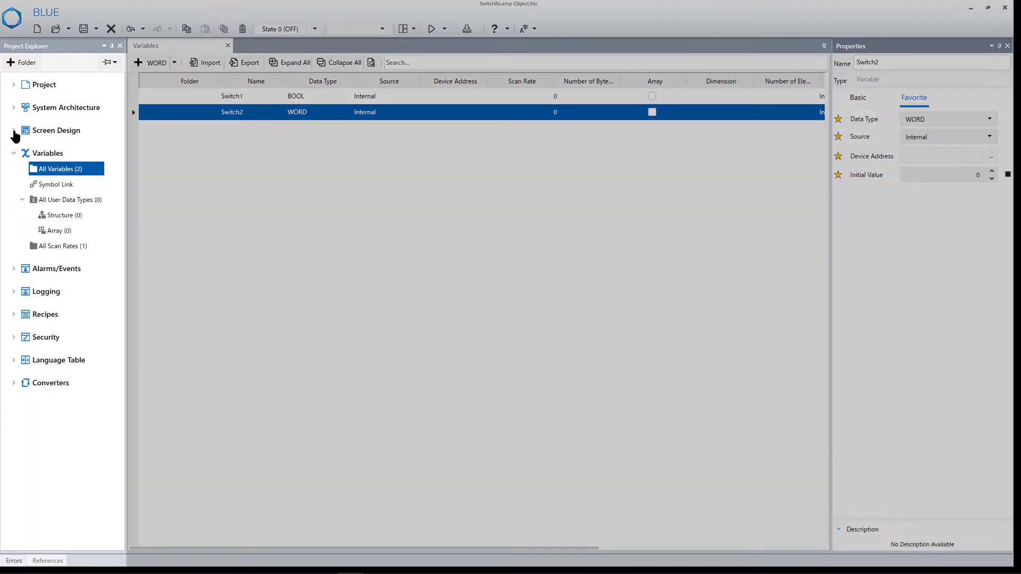
Open the Content1 screen and place a Switch part below the Momentary switch, leaving one grid row between them.
left_click(14, 131)
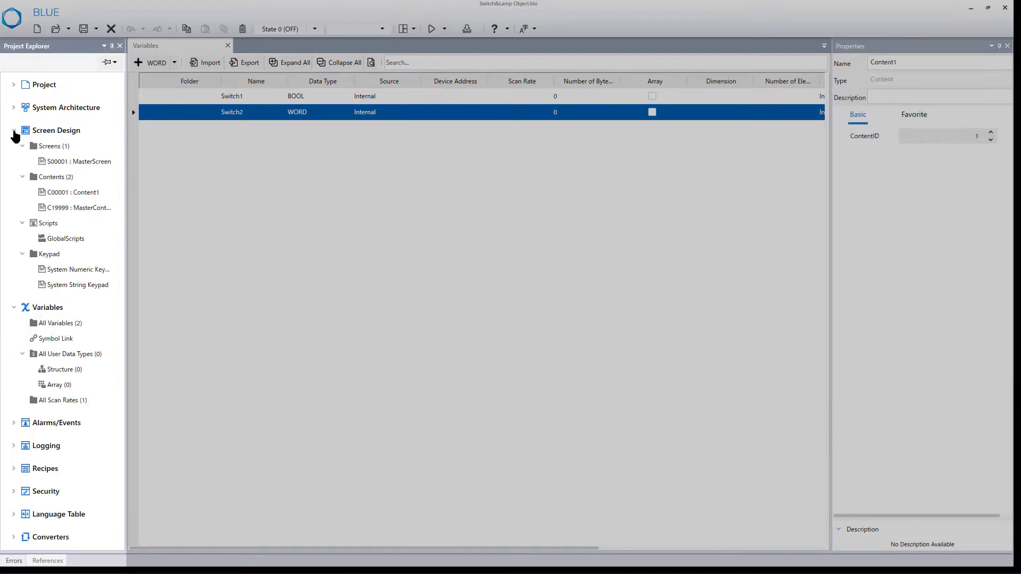
left_click(103, 196)
double_click(101, 197)
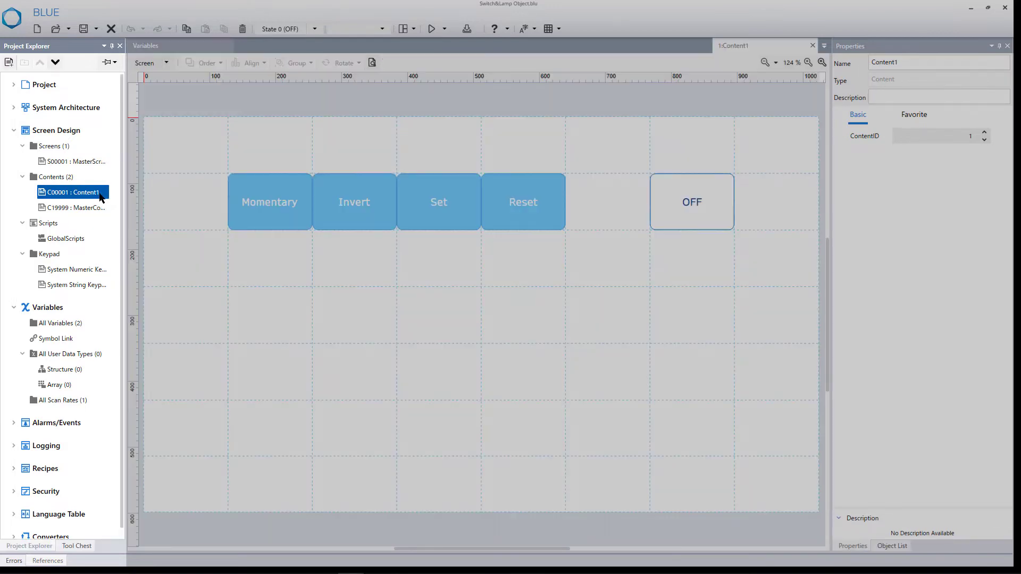
left_click(77, 547)
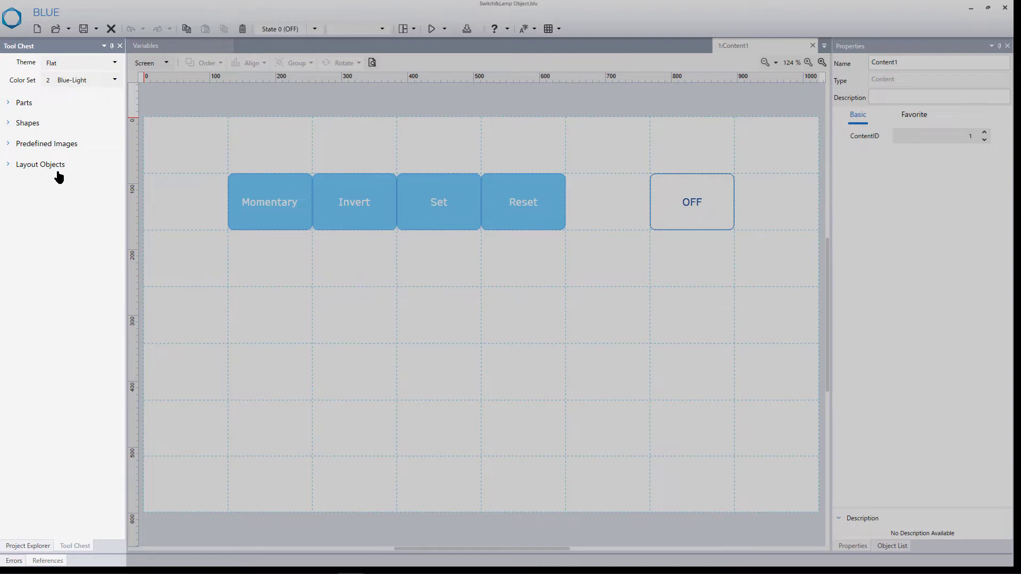
left_click(12, 110)
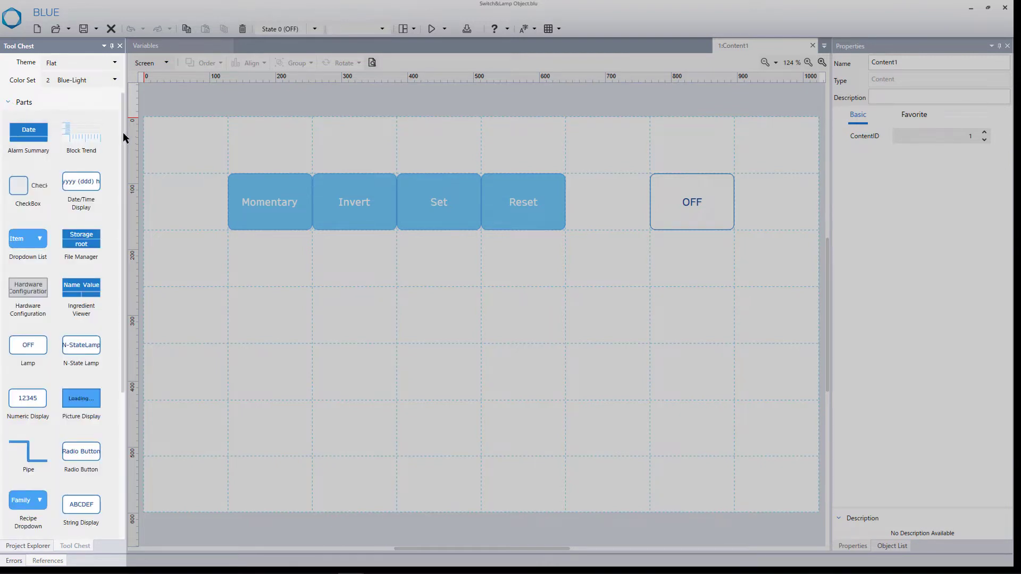
left_click_drag(121, 136, 78, 320)
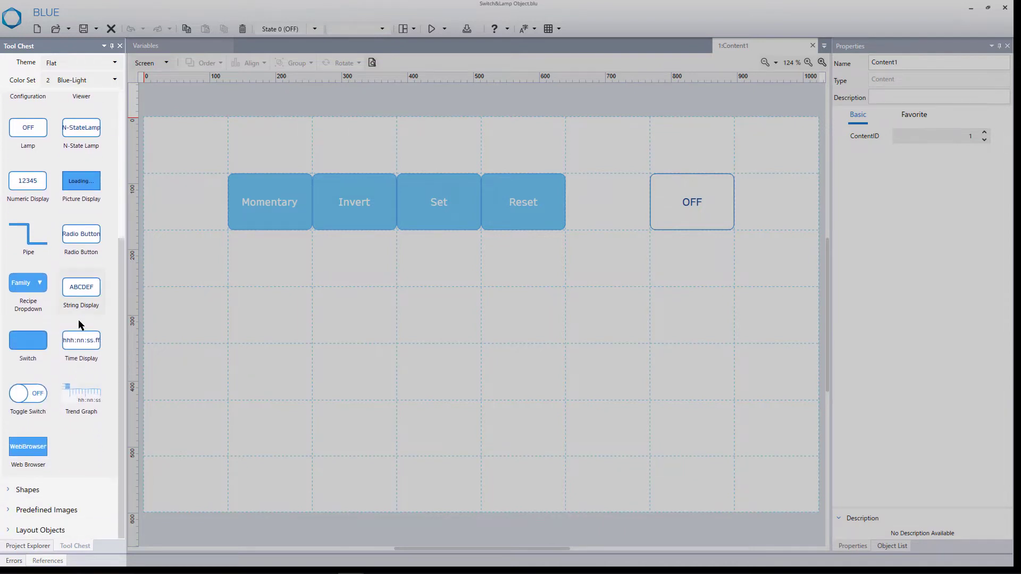
left_click_drag(33, 345, 246, 317)
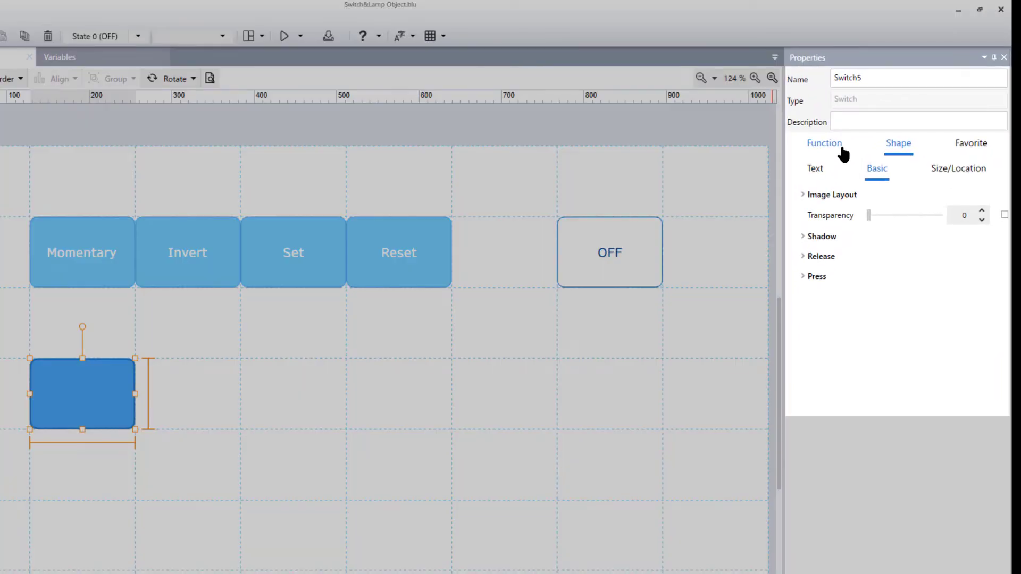
Set the new switch's touch operation to type Word with the Set operation and a source of 100.
left_click(843, 154)
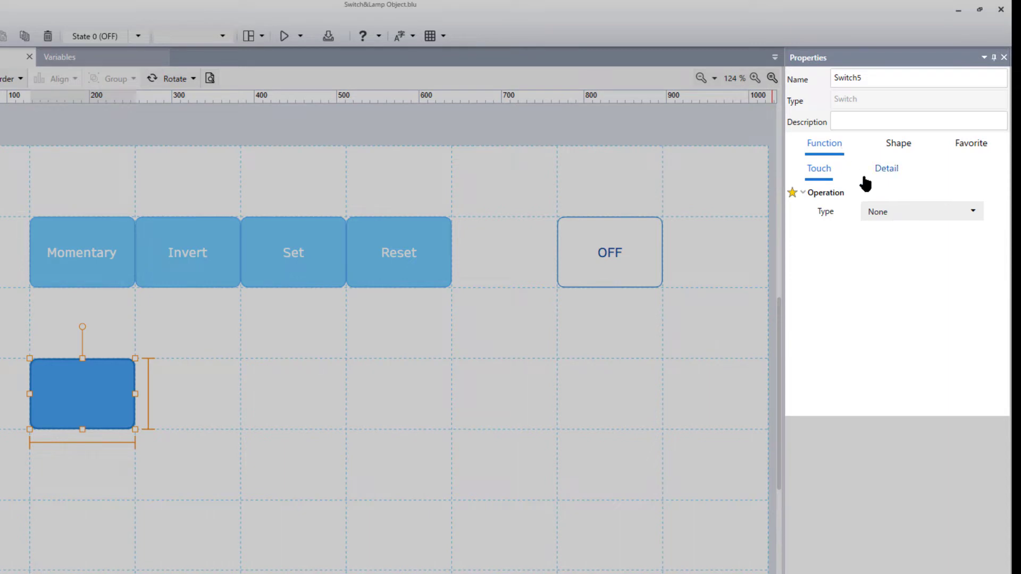
left_click(893, 211)
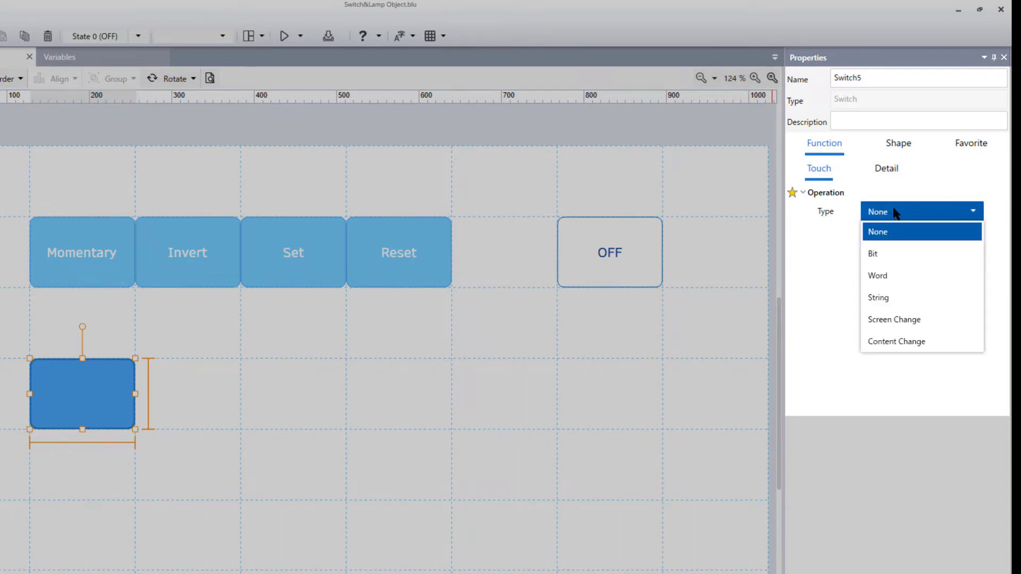
left_click(891, 276)
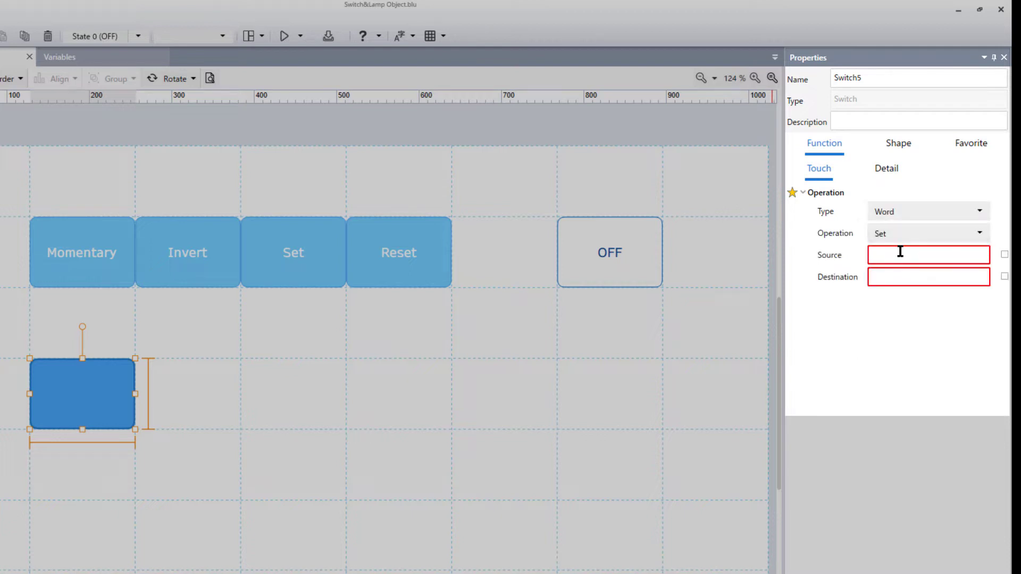
left_click(903, 252)
type("100")
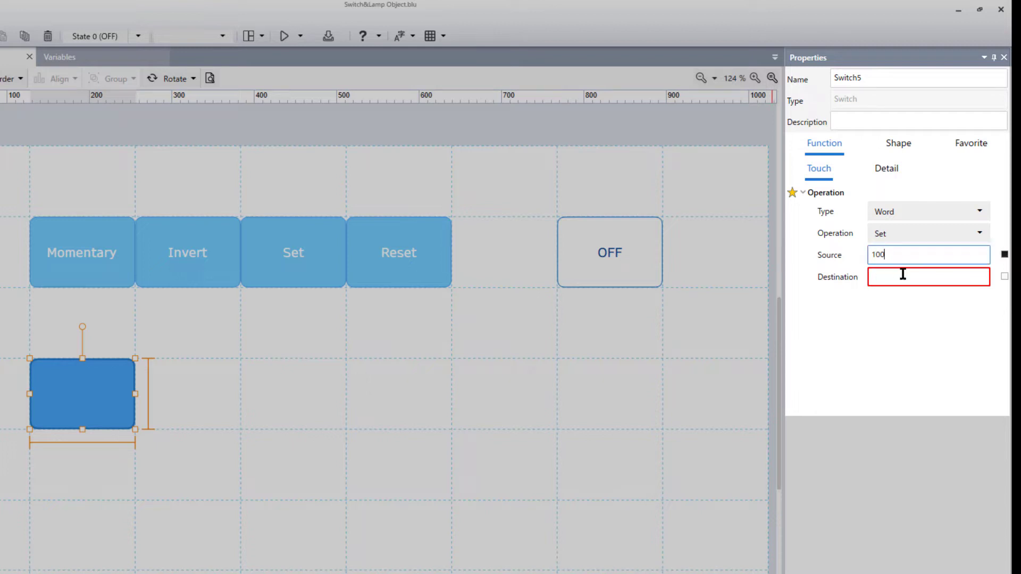
Assign the Switch2 variable's value as the destination of the new switch's Word operation.
left_click(1004, 277)
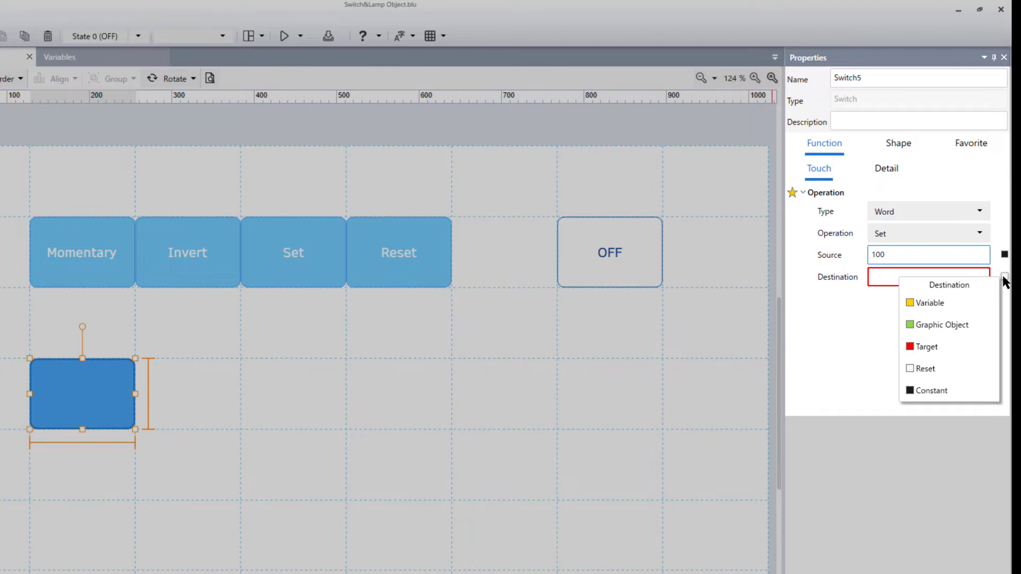
left_click(973, 304)
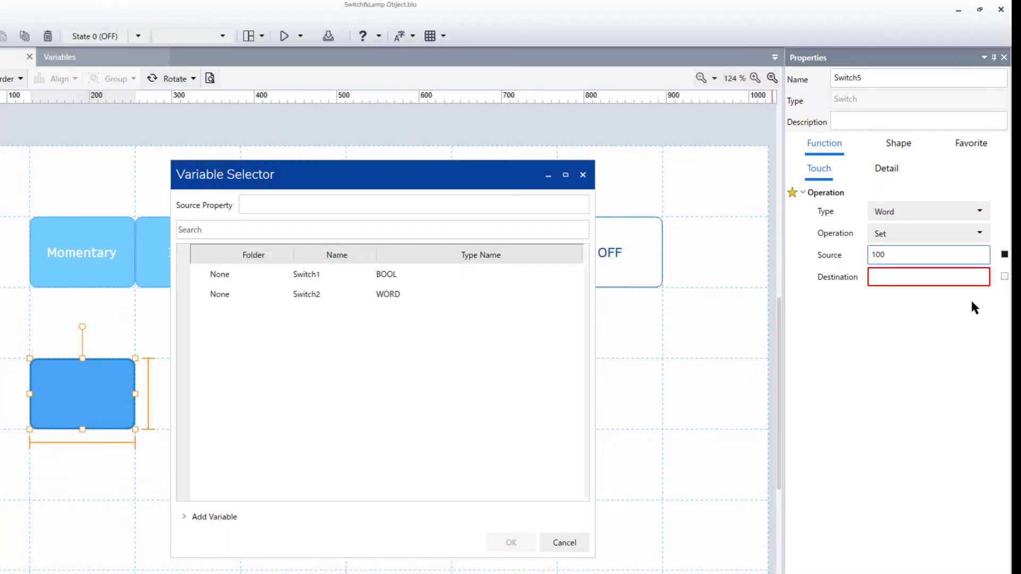
left_click(520, 303)
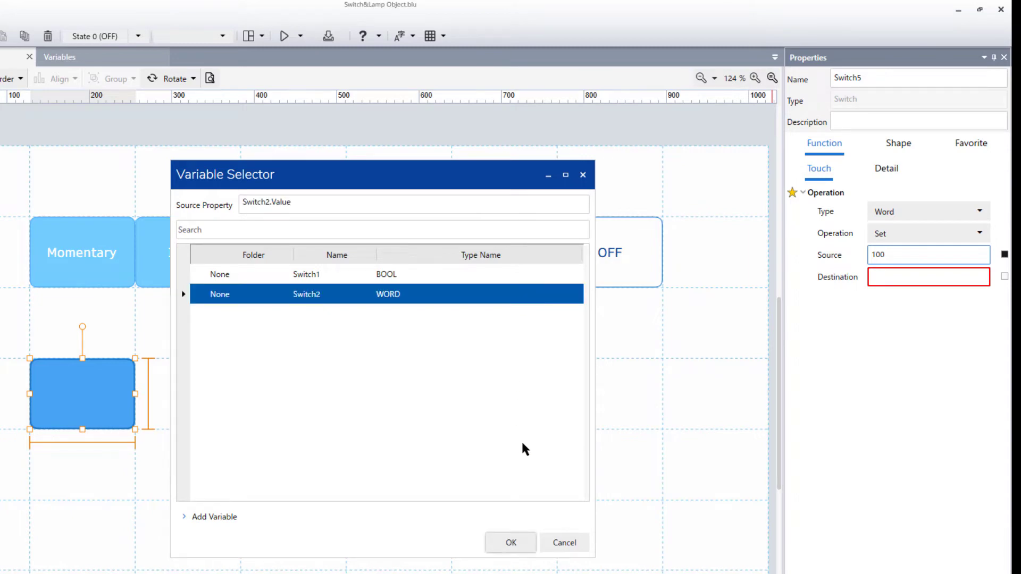
left_click(499, 540)
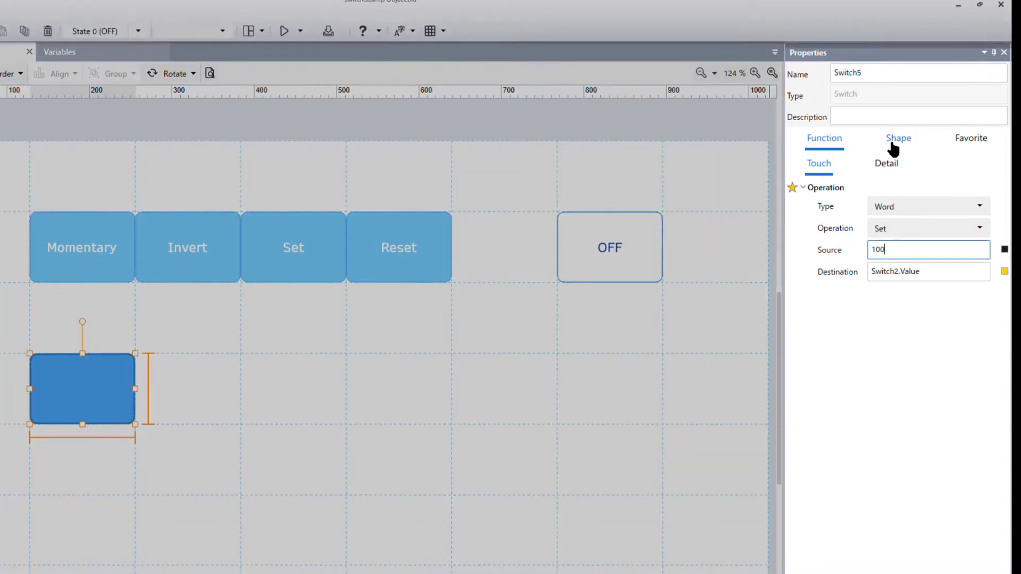
Label the new switch "Write Value" for both its release and press states.
left_click(893, 147)
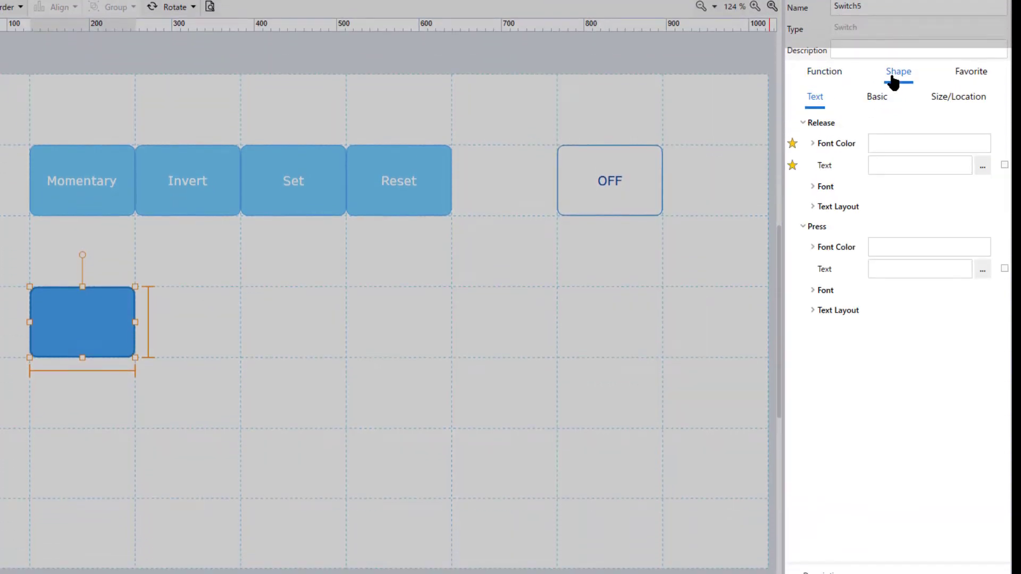
left_click(895, 167)
type("Write Value")
key("ctrl+a")
key("ctrl+c")
left_click(919, 268)
key("ctrl+v")
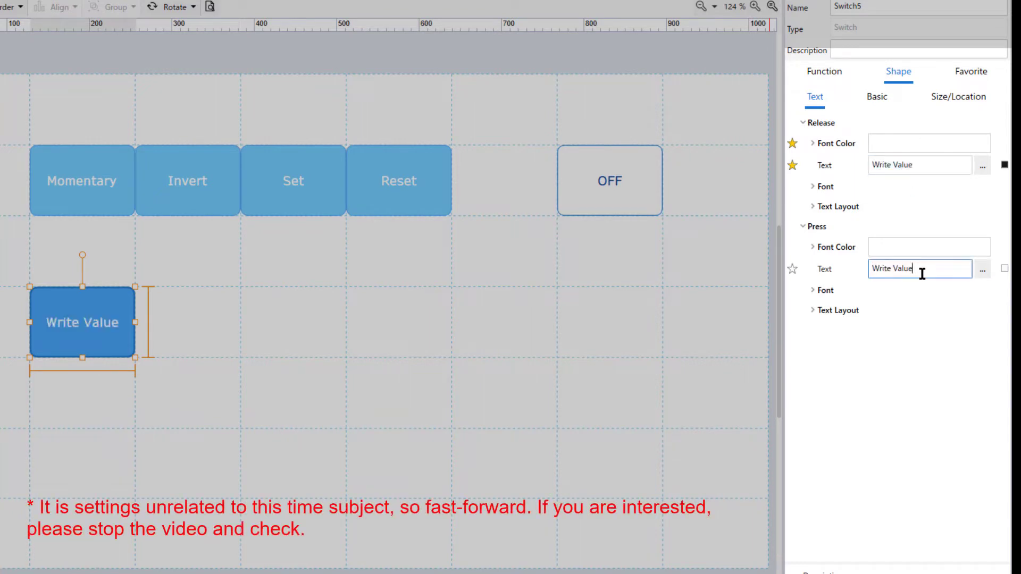
Set the Write Value switch's release-state fill to the light blue palette colour ID:23.
left_click(880, 100)
left_click(803, 185)
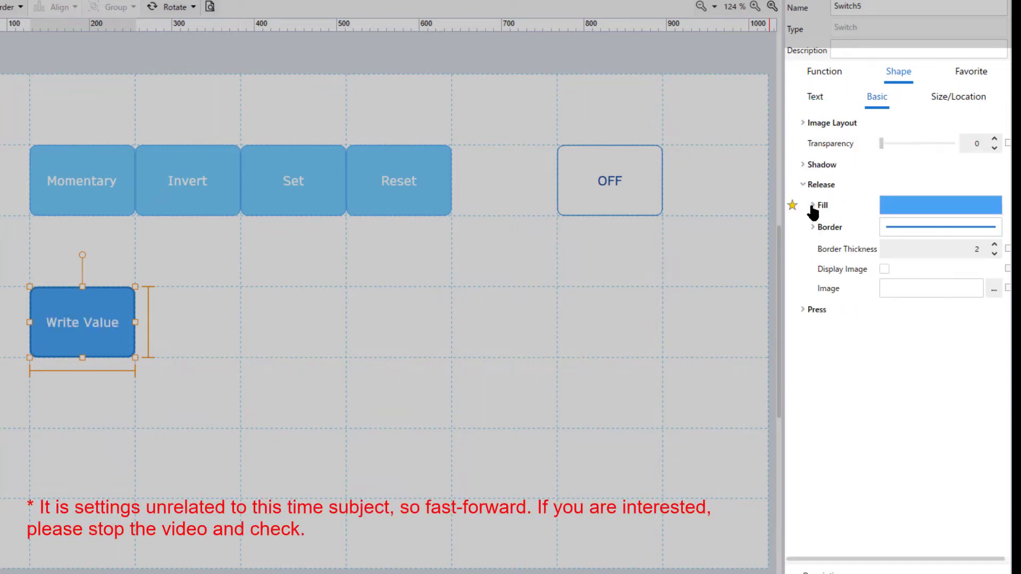
left_click(814, 206)
left_click(1005, 249)
left_click(918, 315)
Set the Write Value switch's release-state border to colour ID:3 with a thickness of 1.
left_click(812, 394)
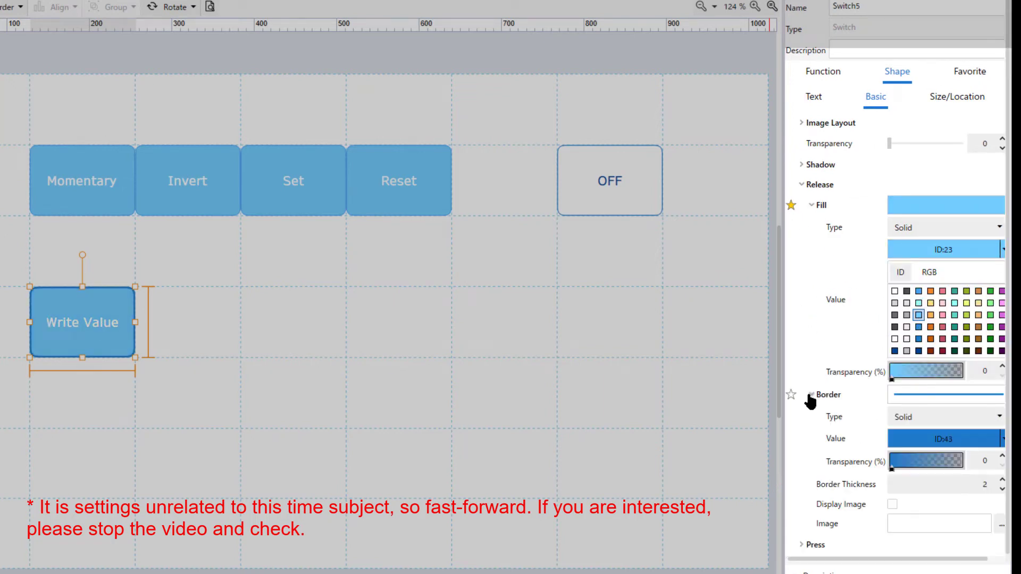
left_click(1001, 441)
left_click(919, 481)
scroll(936, 489, "down", 2)
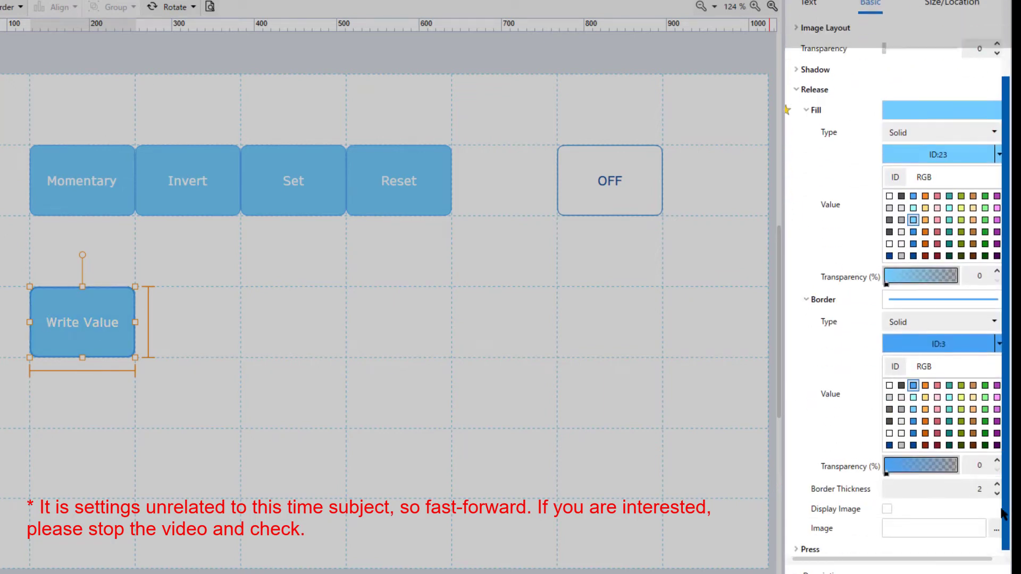
left_click(997, 488)
Set the Write Value switch's press-state fill to colour ID:33 and its press-state border thickness to 1.
left_click(803, 544)
scroll(802, 537, "down", 2)
left_click(806, 460)
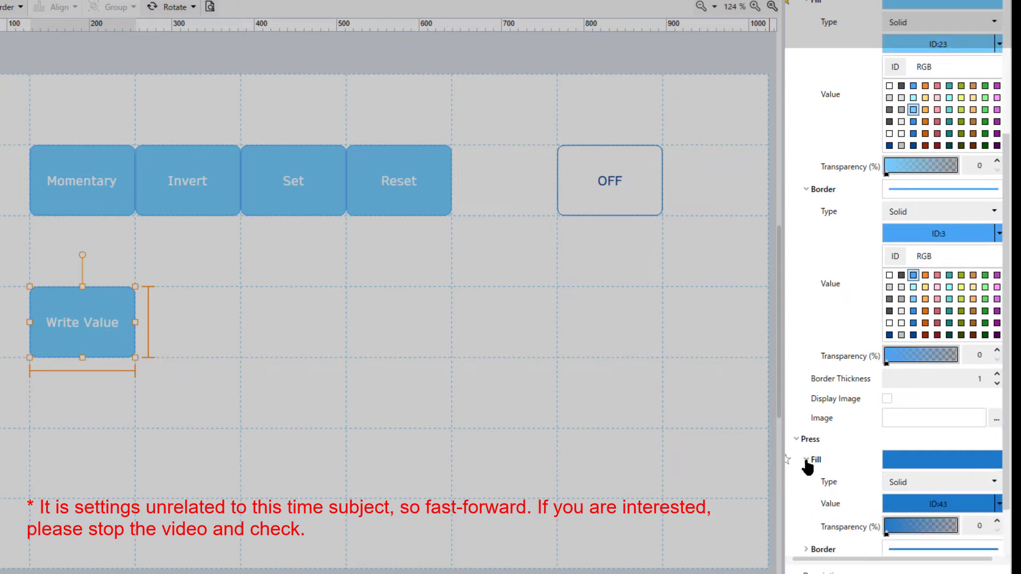
left_click(999, 503)
scroll(935, 426, "down", 3)
left_click(913, 417)
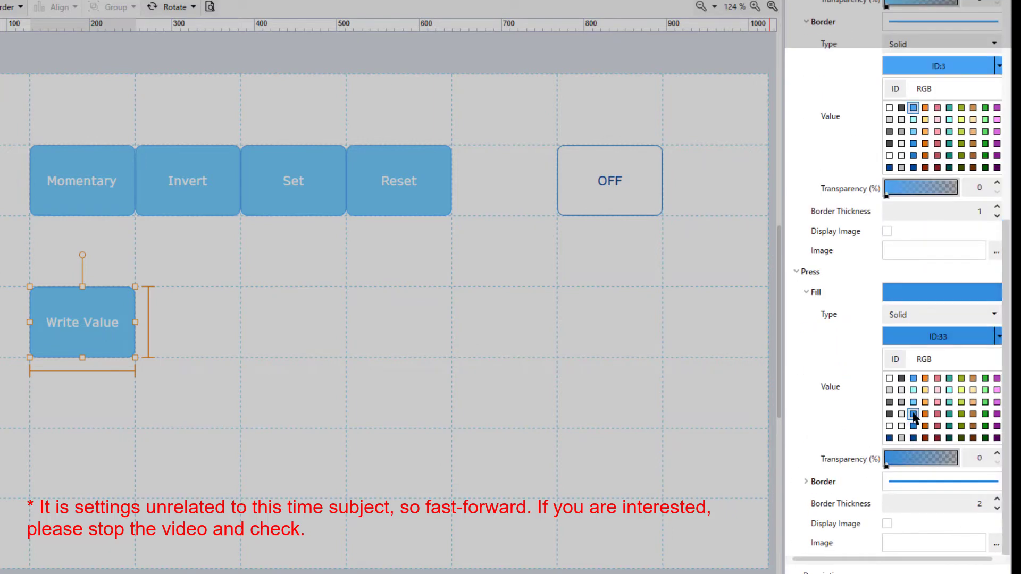
left_click(806, 481)
scroll(1007, 485, "down", 1)
scroll(999, 500, "down", 1)
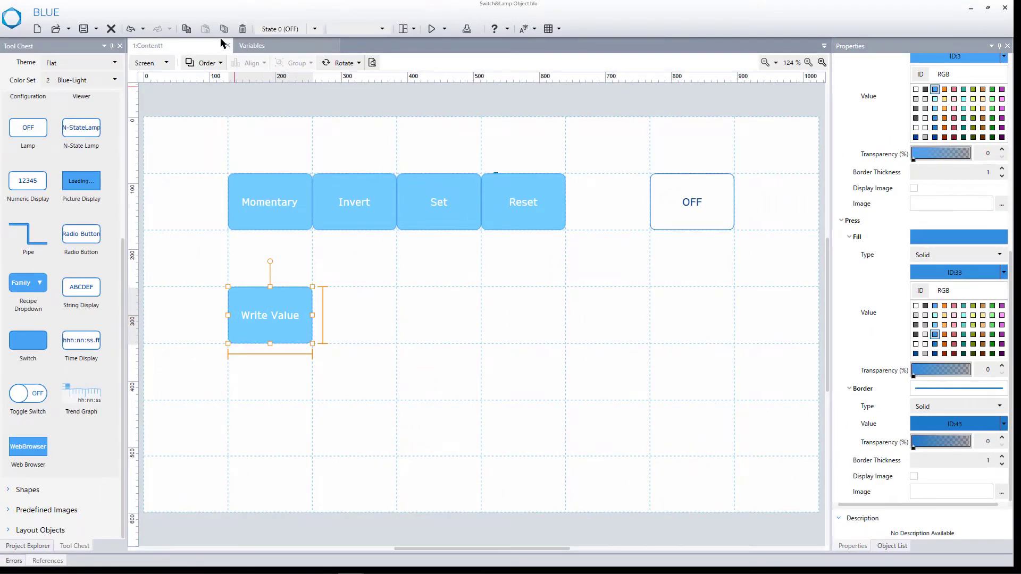
Duplicate the Write Value switch and place the copy directly to the right of the original.
left_click(187, 30)
left_click(206, 30)
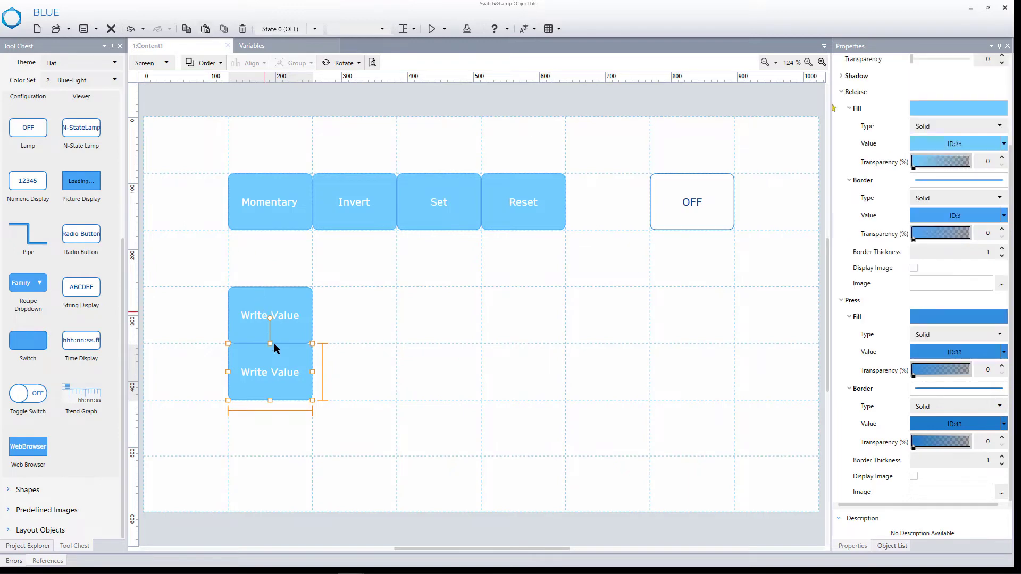
left_click_drag(297, 359, 335, 331)
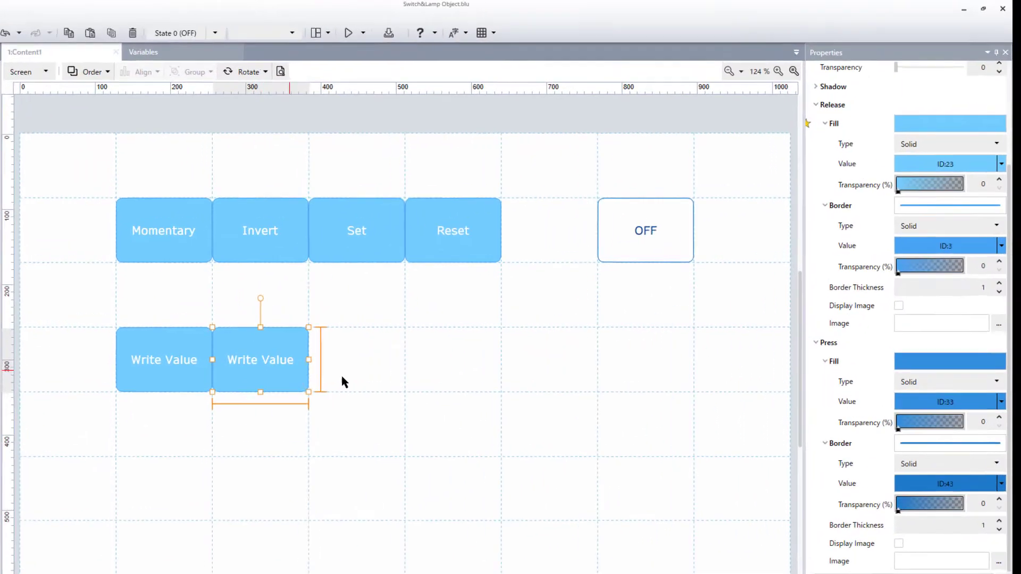
Change the copied switch's Word operation to Add with a source of 1.
left_click_drag(1008, 360, 1008, 263)
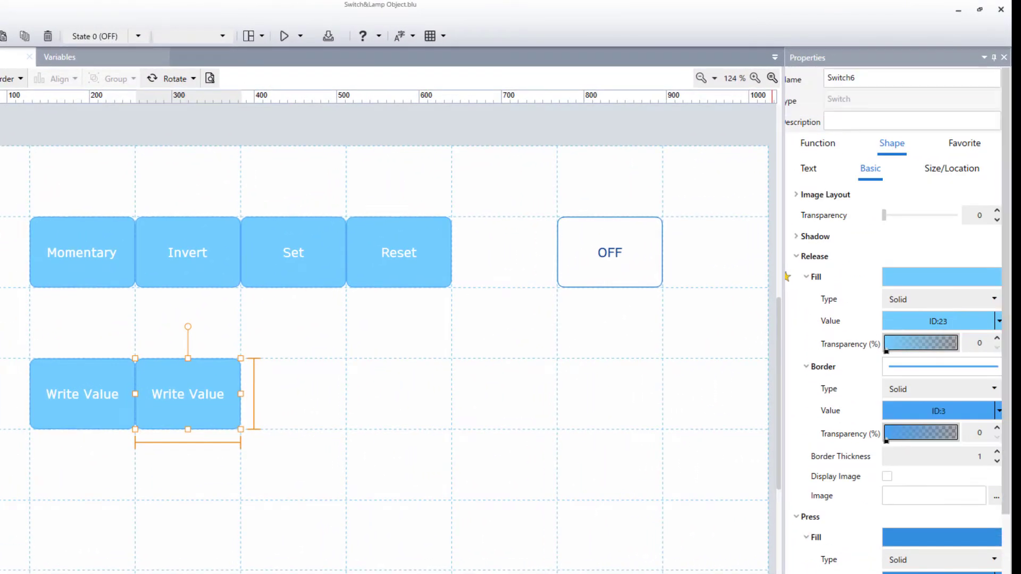
left_click(832, 154)
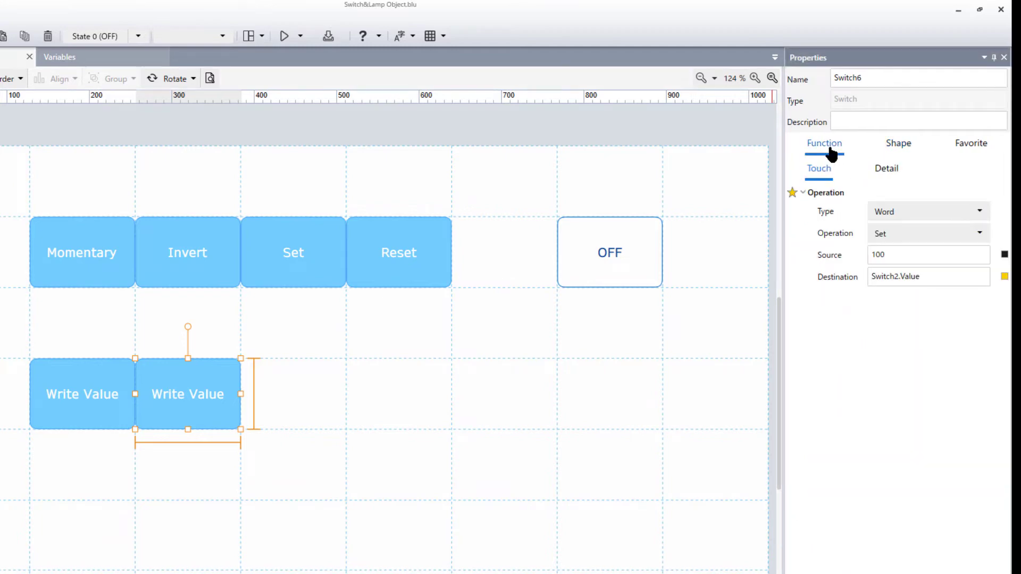
left_click(902, 231)
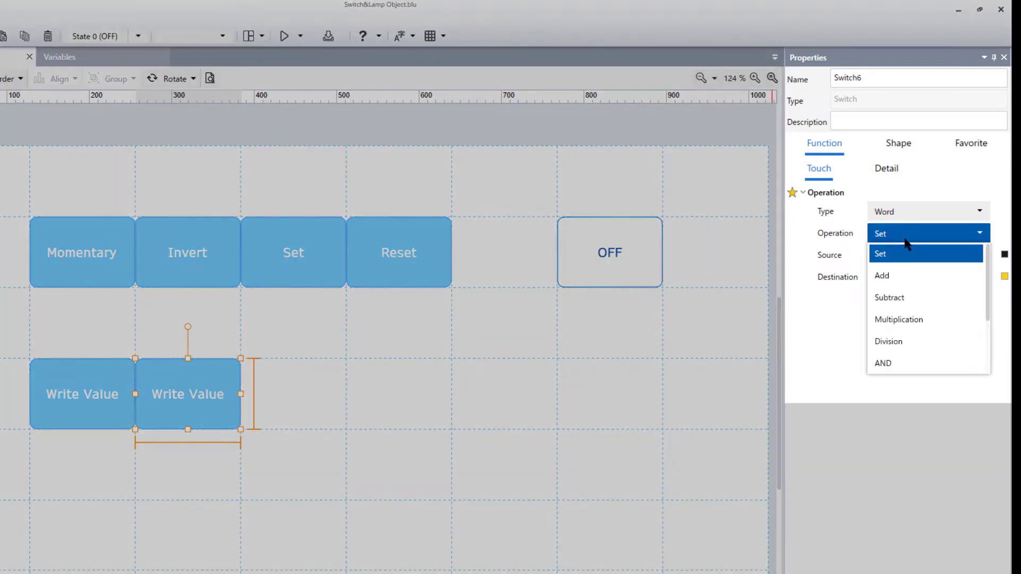
left_click(906, 276)
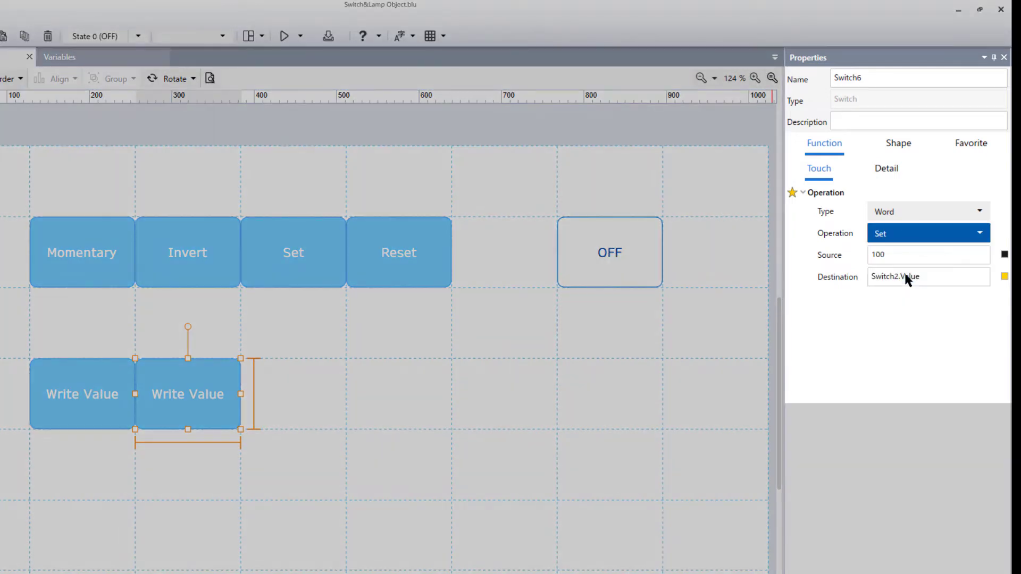
left_click_drag(900, 254, 870, 254)
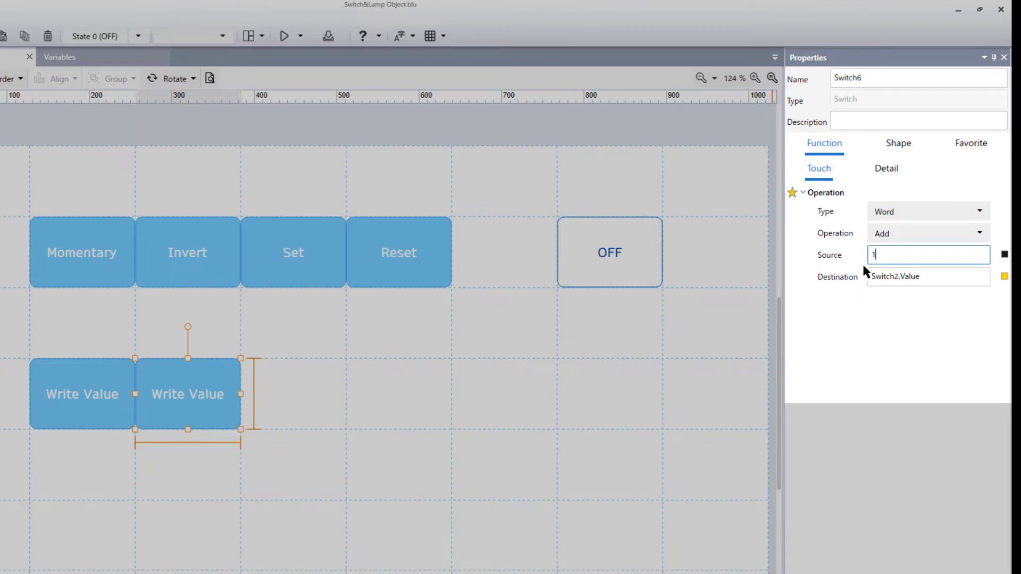
key("Return")
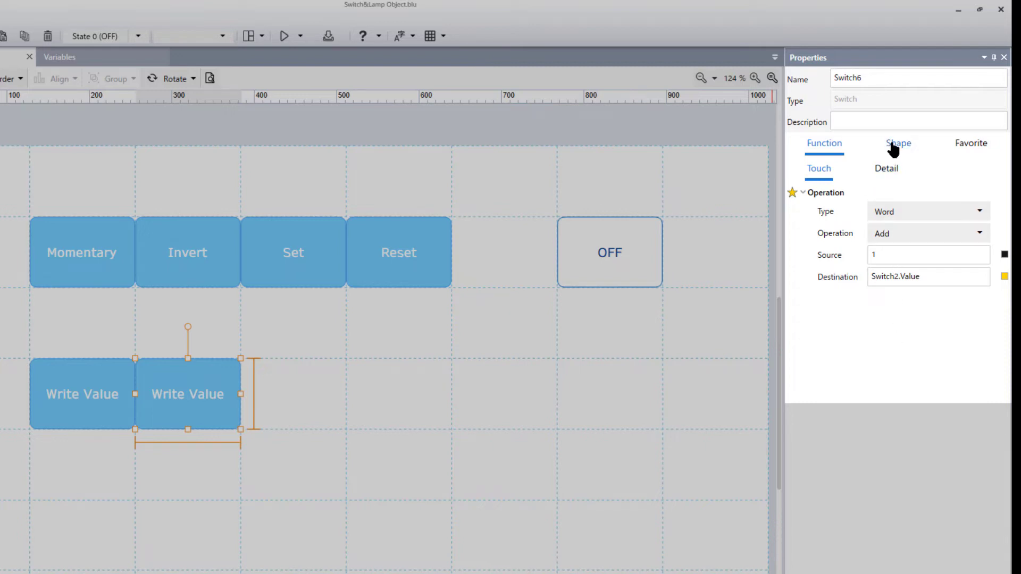
Set the copied switch's release-state and press-state text to "Increase".
left_click(893, 152)
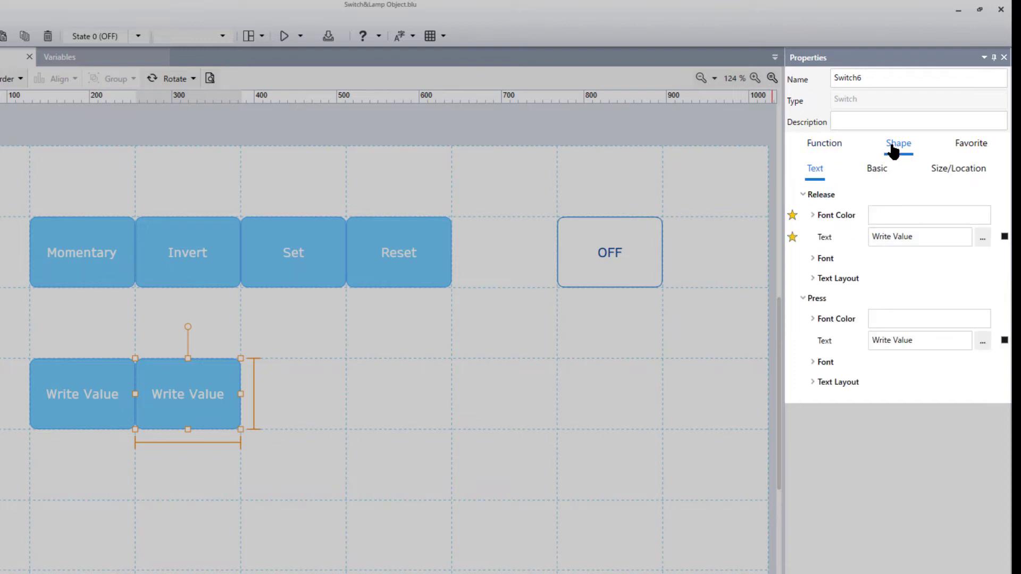
left_click_drag(918, 236, 843, 205)
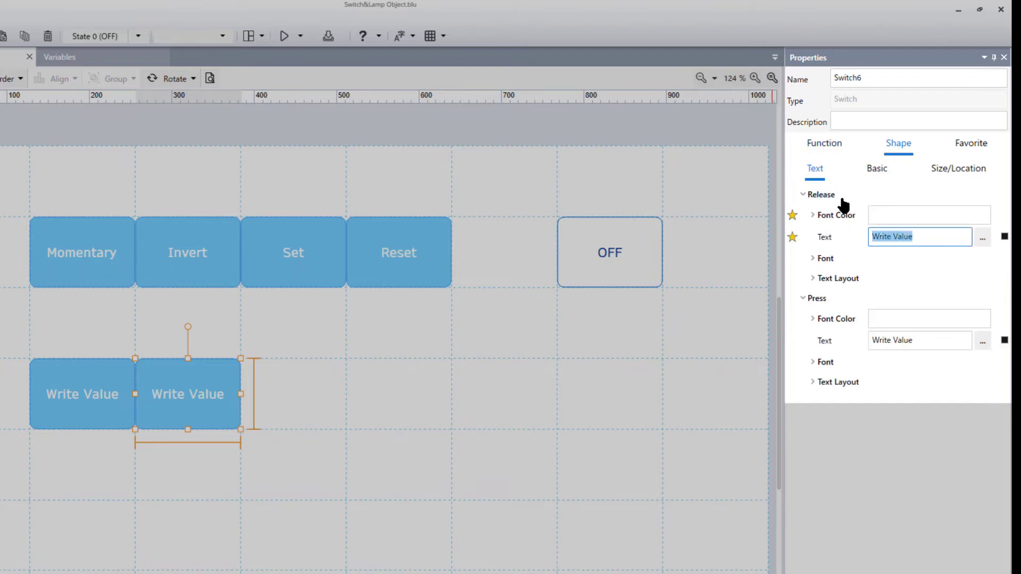
type("Increase")
key("Return")
left_click_drag(917, 346, 847, 326)
key("ctrl+v")
left_click(959, 417)
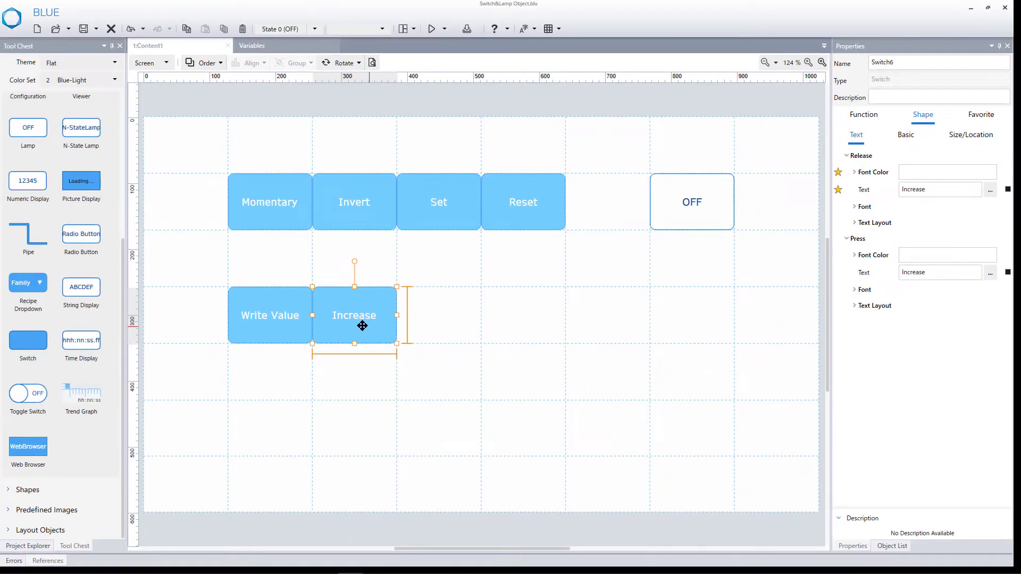
Duplicate the Increase switch and place the copy directly to the right of the original.
left_click(187, 33)
left_click(205, 31)
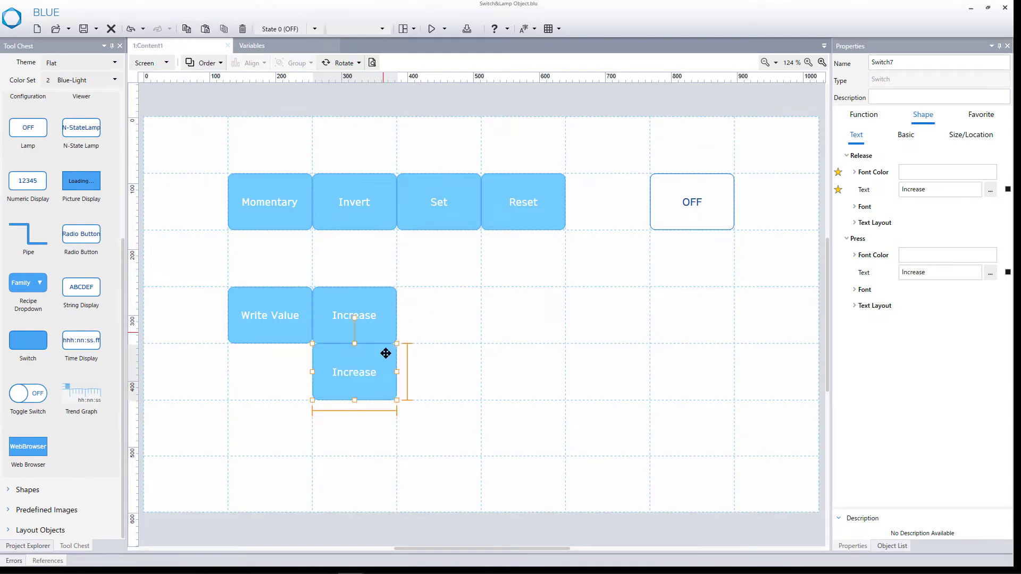
left_click_drag(387, 351, 436, 323)
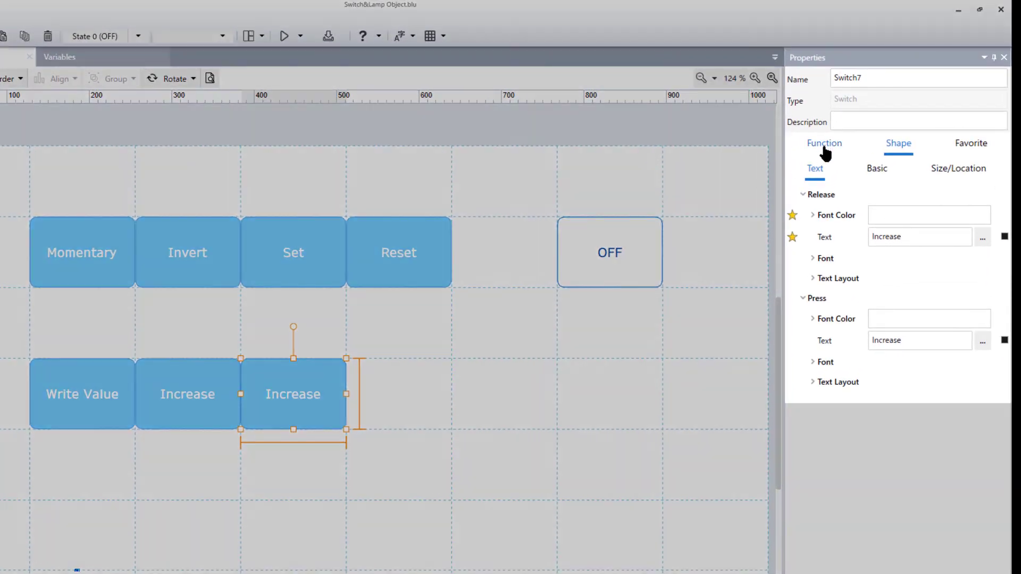
Change the new copy's Word operation to Subtract.
left_click(825, 150)
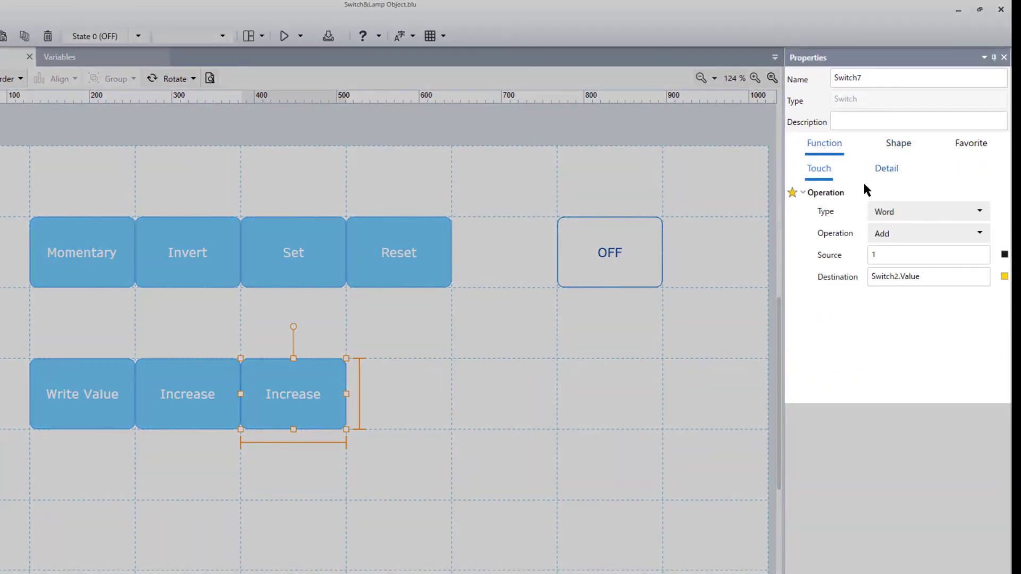
left_click(910, 234)
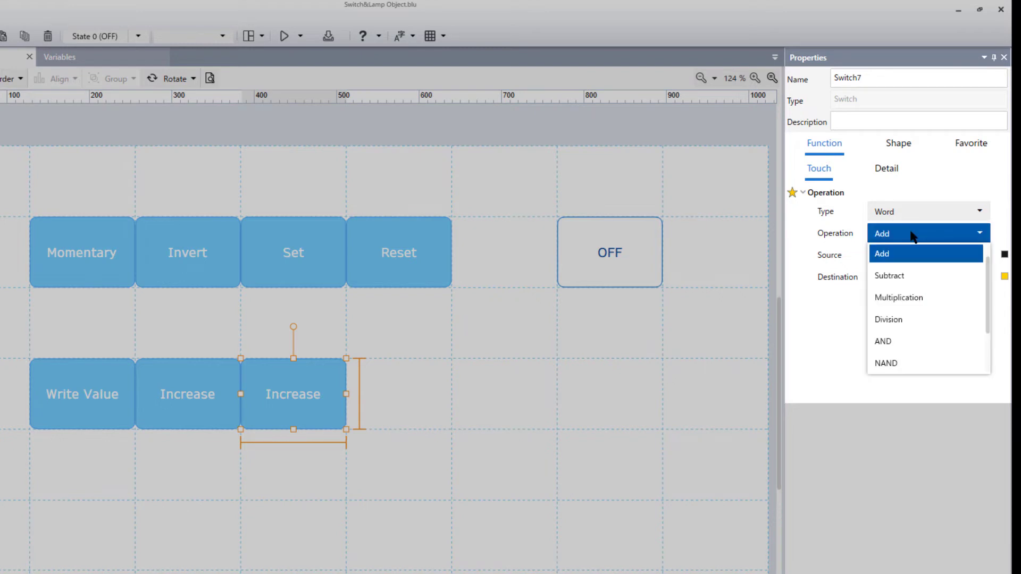
left_click(918, 275)
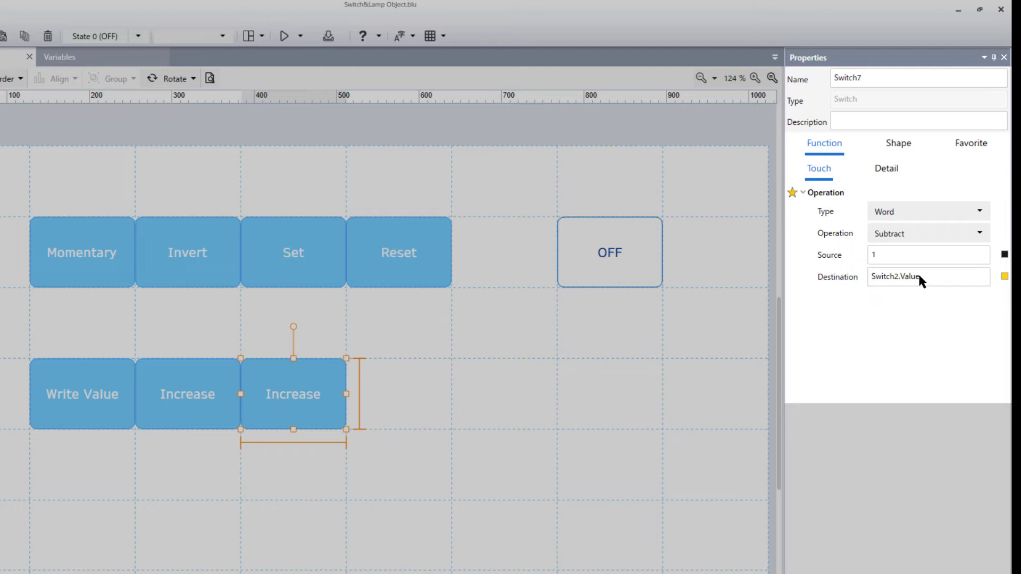
Set the subtracting switch's release-state and press-state text to "Decrease".
left_click(898, 149)
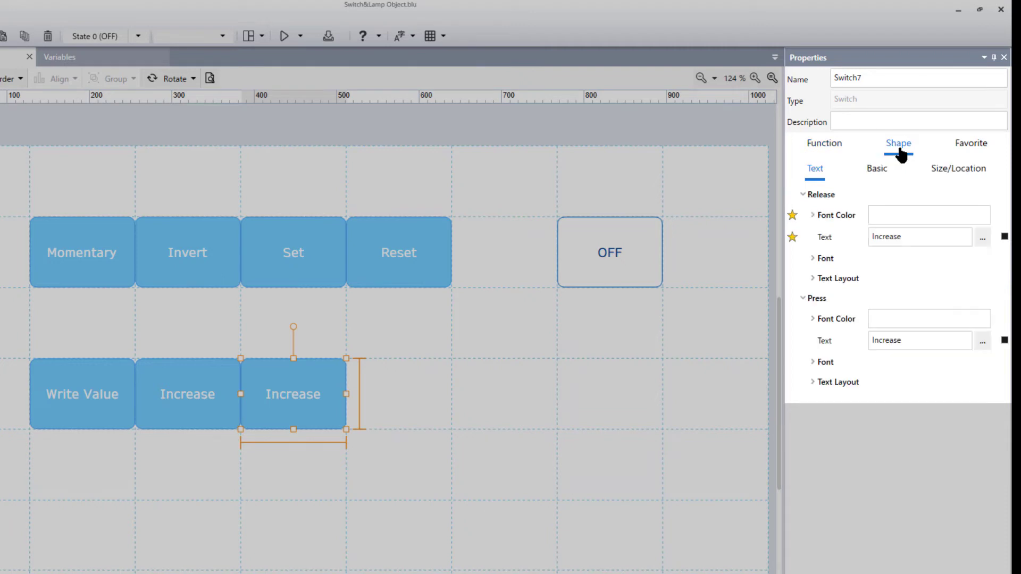
double_click(905, 236)
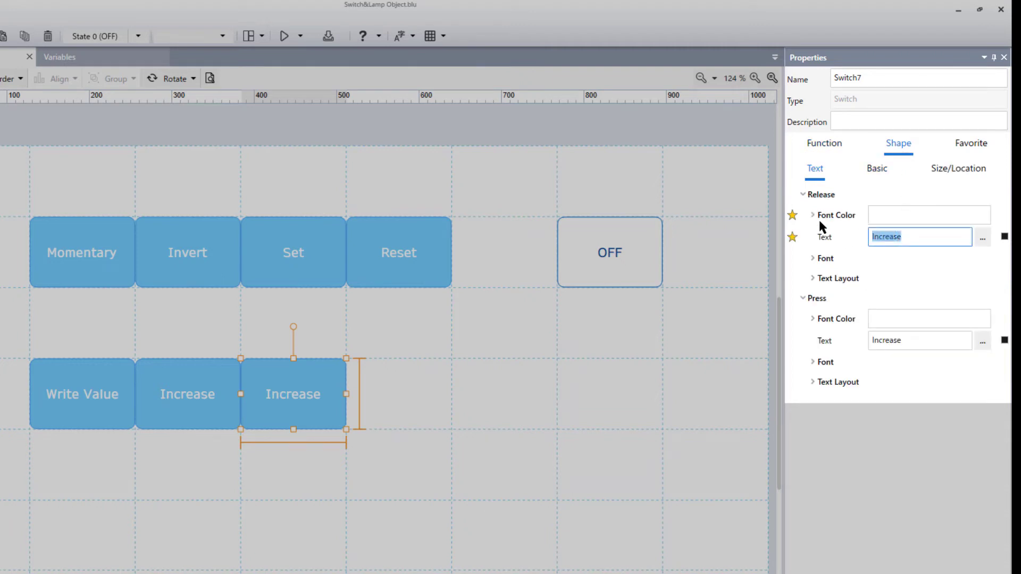
type("Decrease")
key("ctrl+a")
double_click(907, 340)
key("ctrl+v")
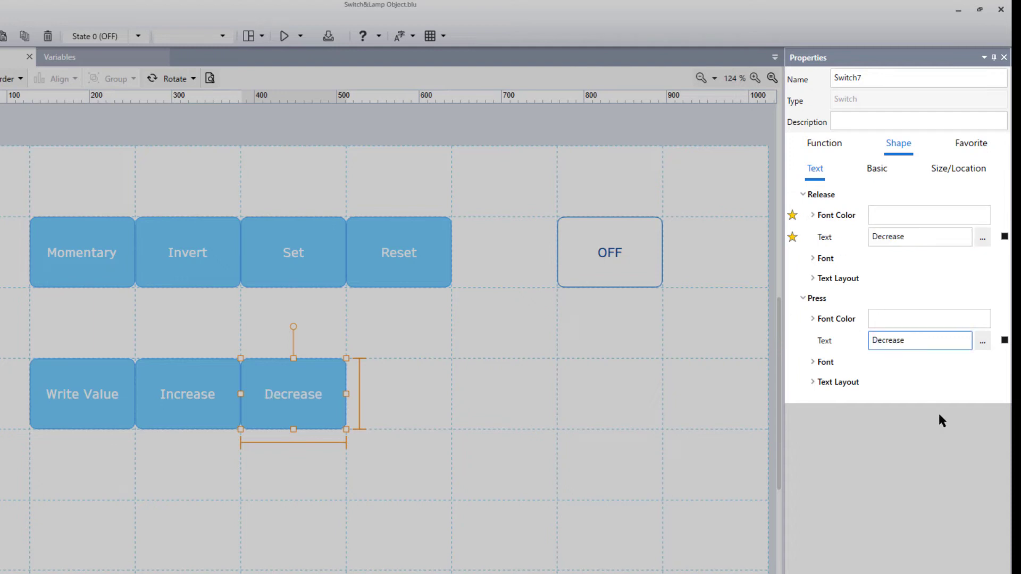
left_click(939, 415)
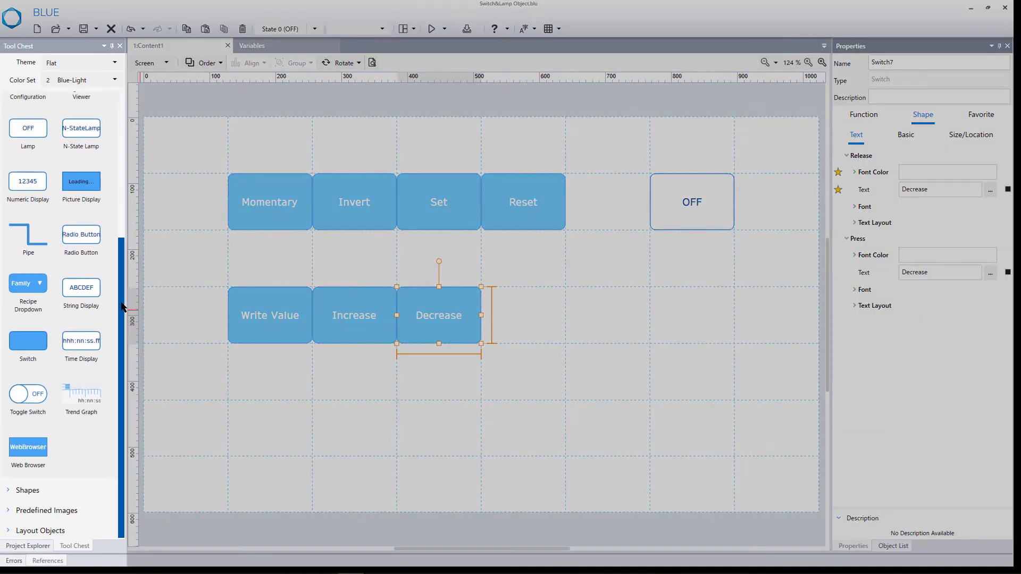
Add a Numeric Display in the grid cell below the OFF lamp, in line with the word-operation switches.
left_click_drag(122, 311, 122, 265)
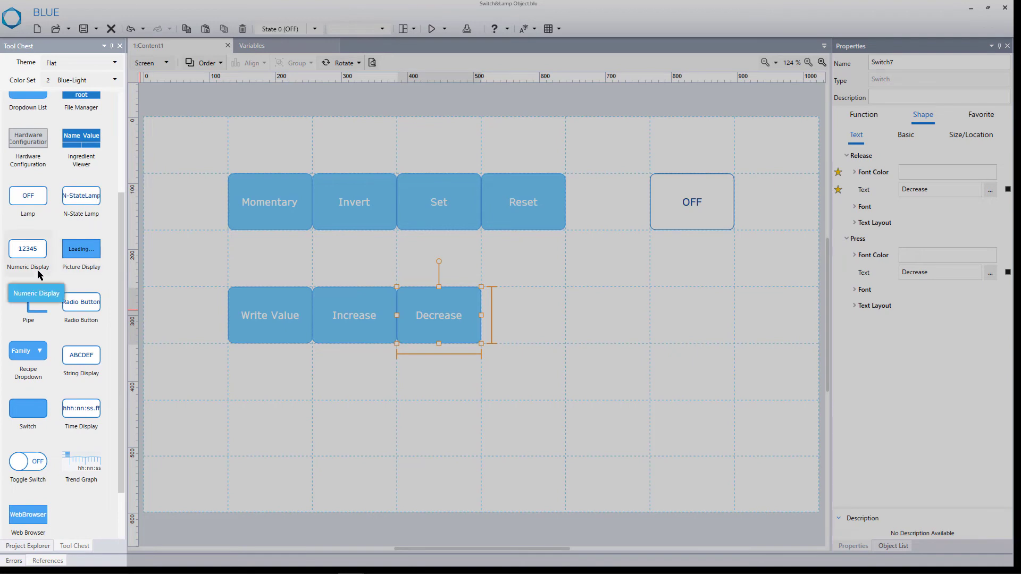
left_click(640, 312)
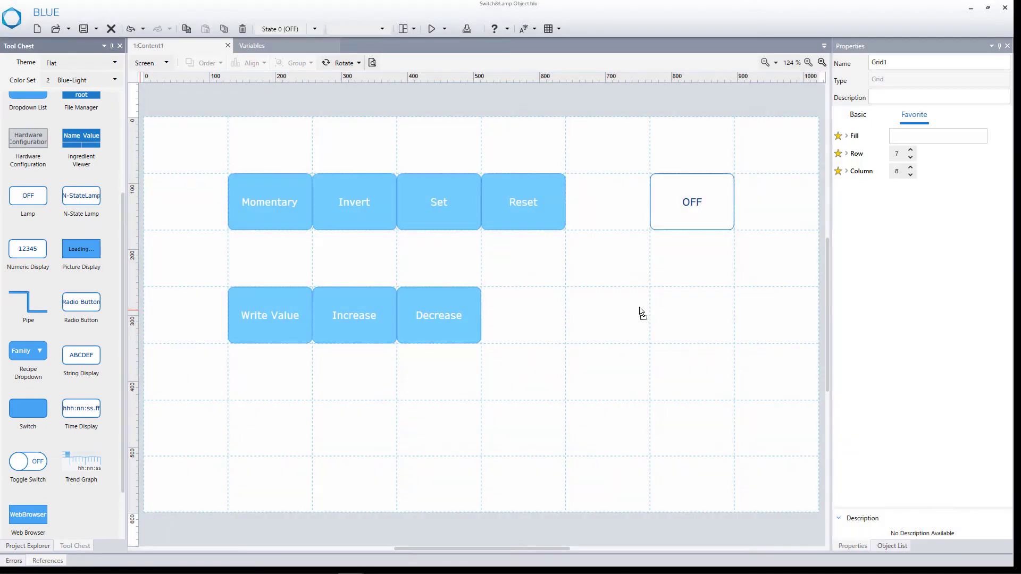
left_click_drag(680, 316, 682, 316)
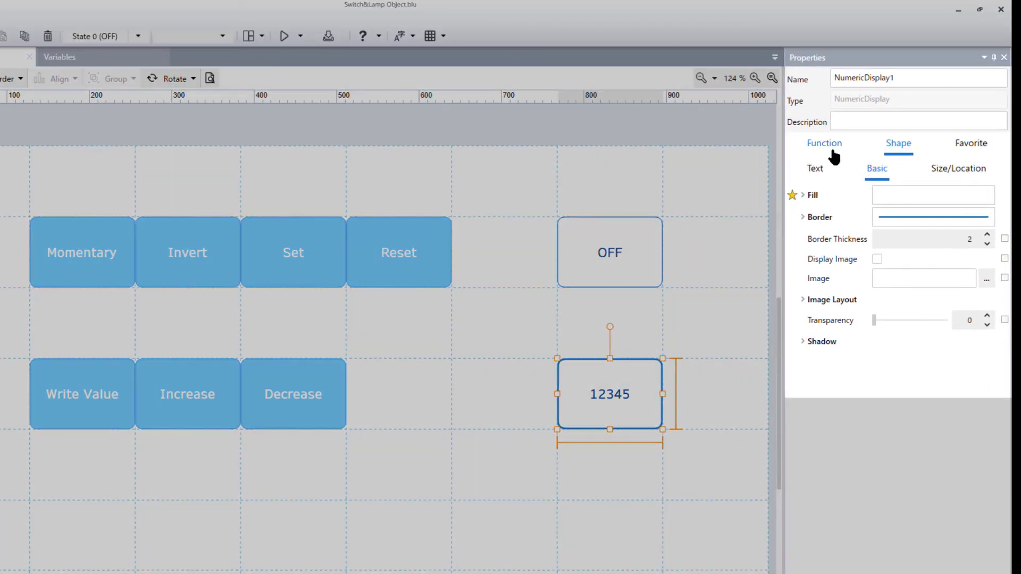
Link the numeric display's Current Value to the WORD variable Switch2 with Two Way direction.
left_click(833, 153)
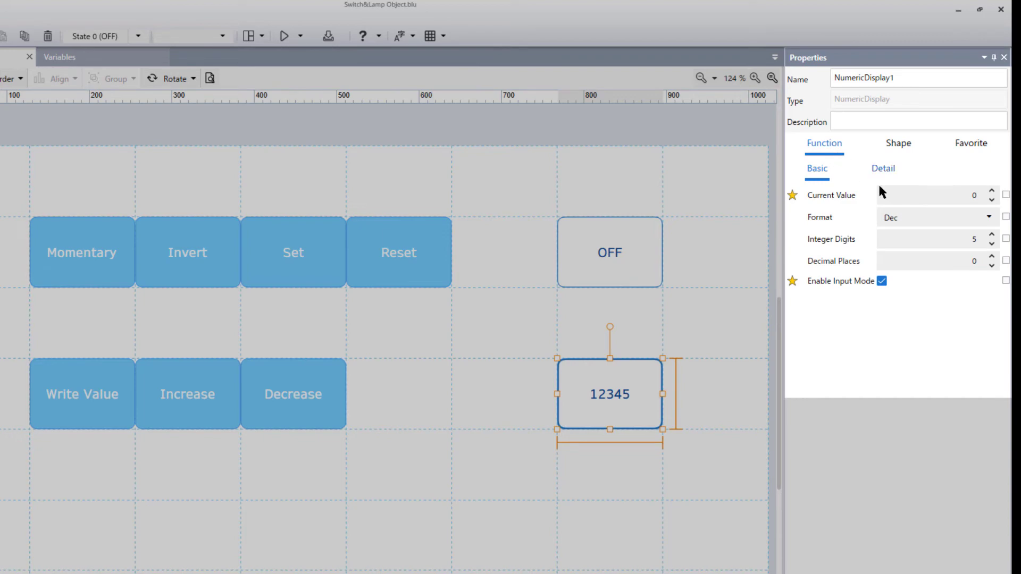
left_click(1007, 196)
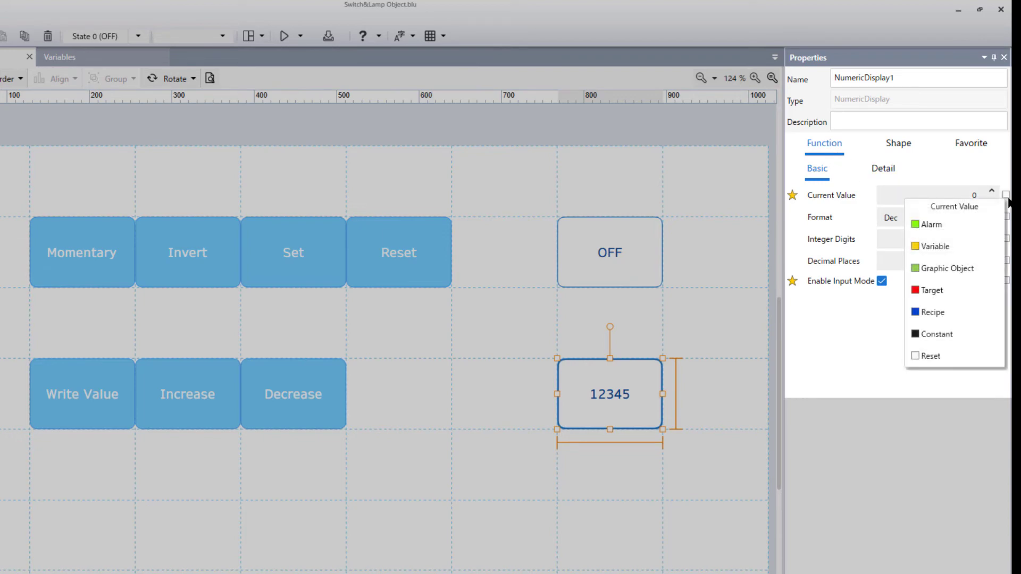
left_click(973, 248)
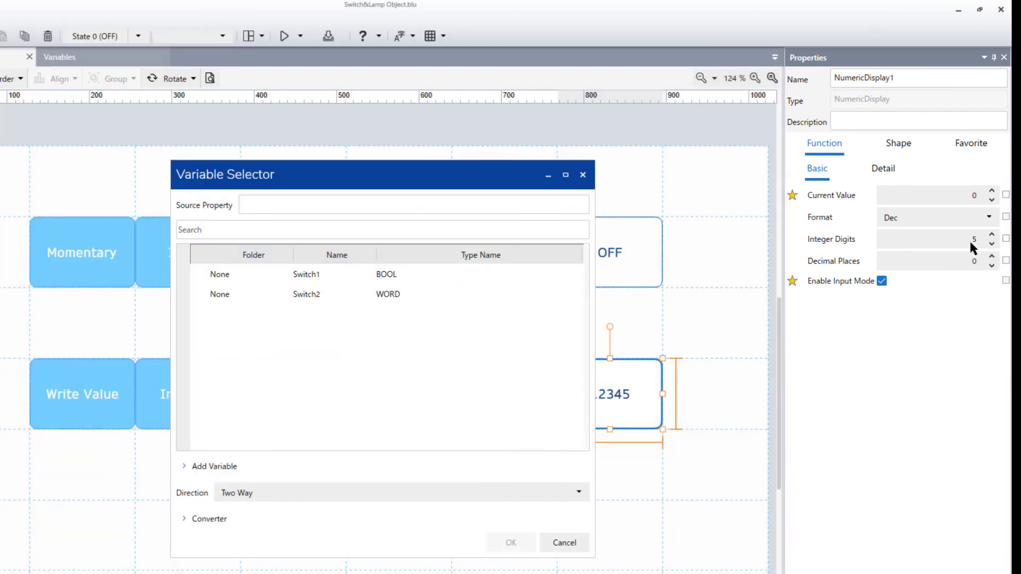
left_click(482, 292)
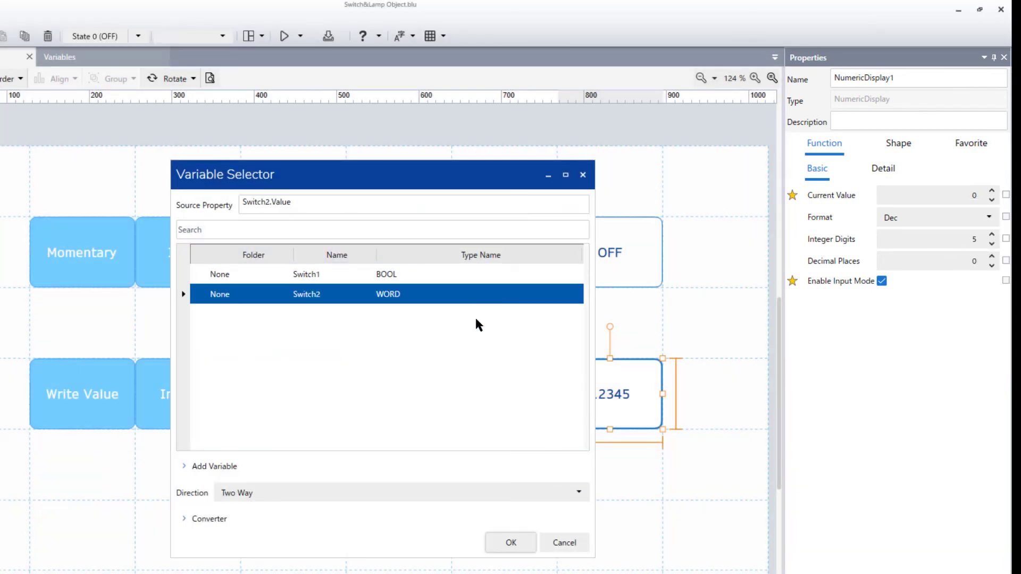
left_click(490, 543)
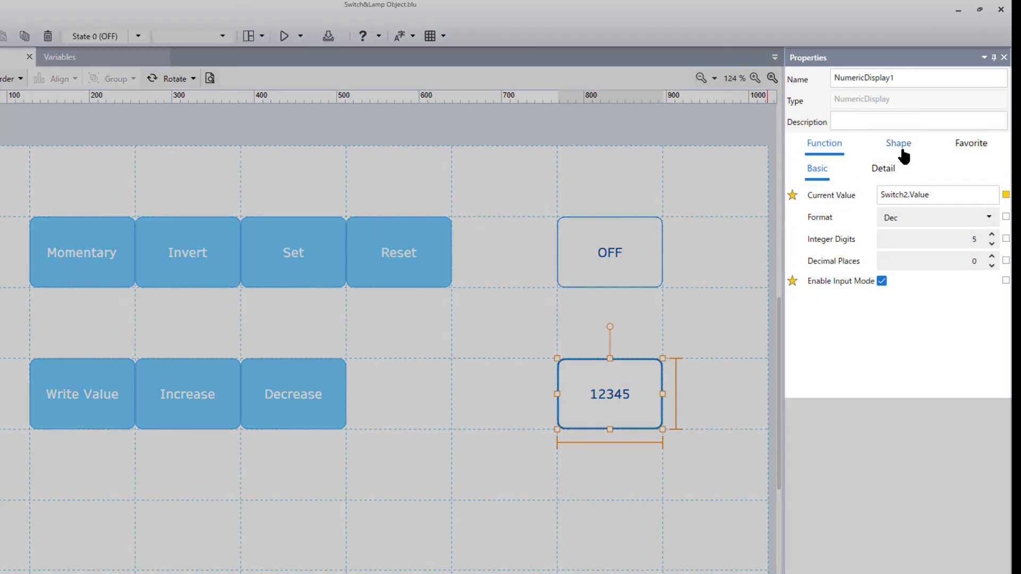
Set the numeric display's border thickness to 1.
left_click(901, 150)
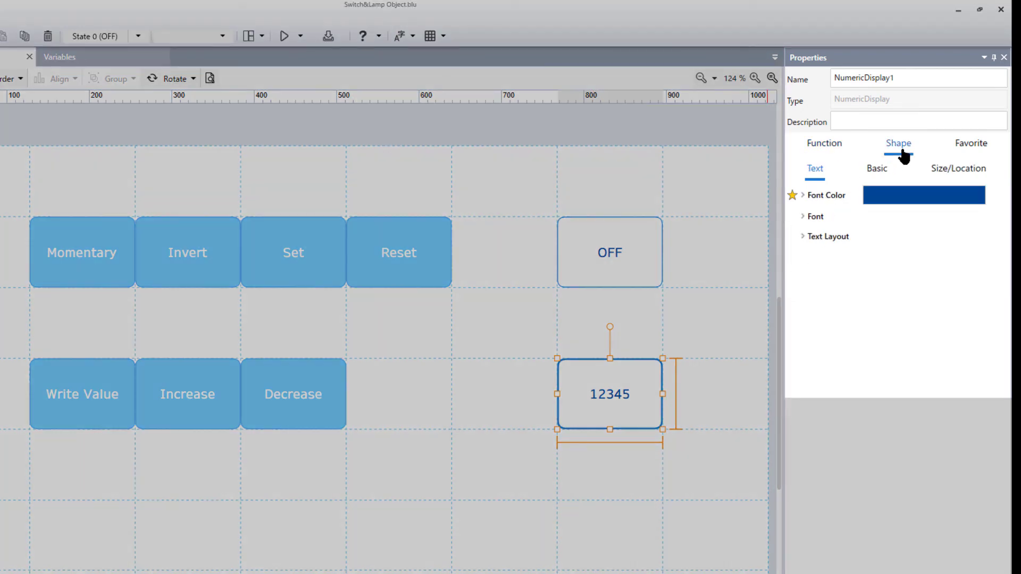
left_click(889, 173)
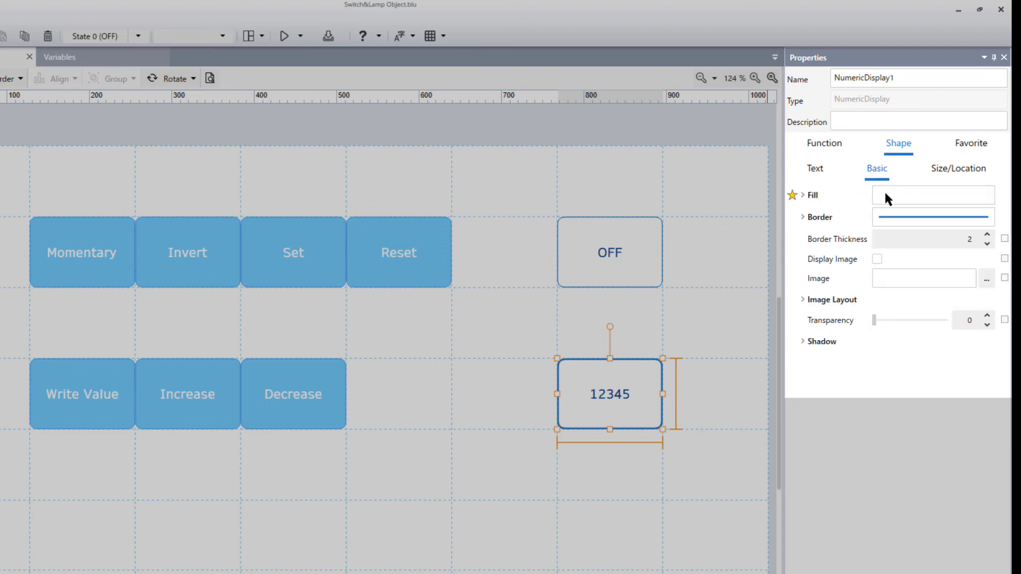
left_click(987, 246)
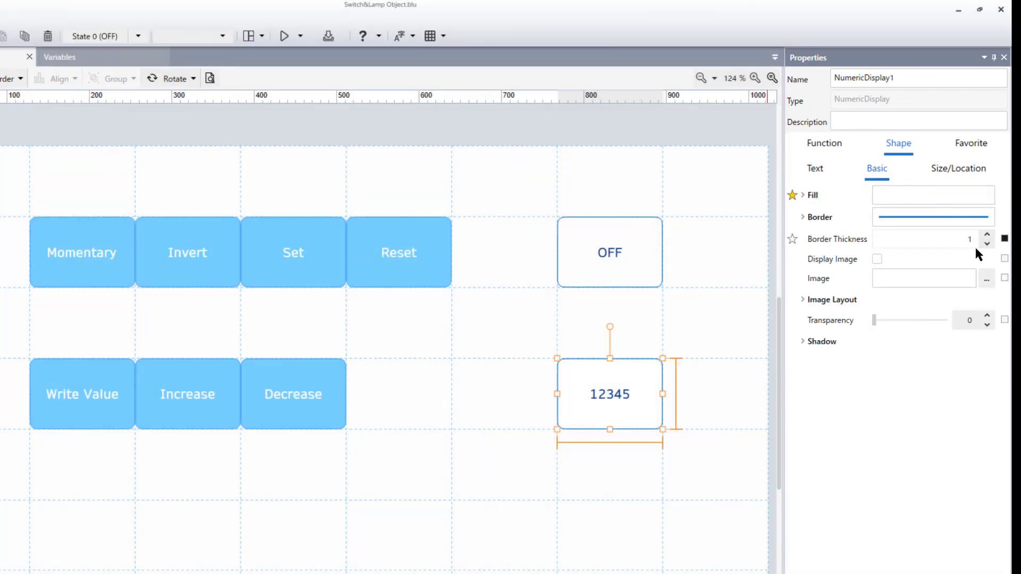
Run the device simulation and operate the Write Value switch once, Increase four times and Decrease three times.
left_click(285, 37)
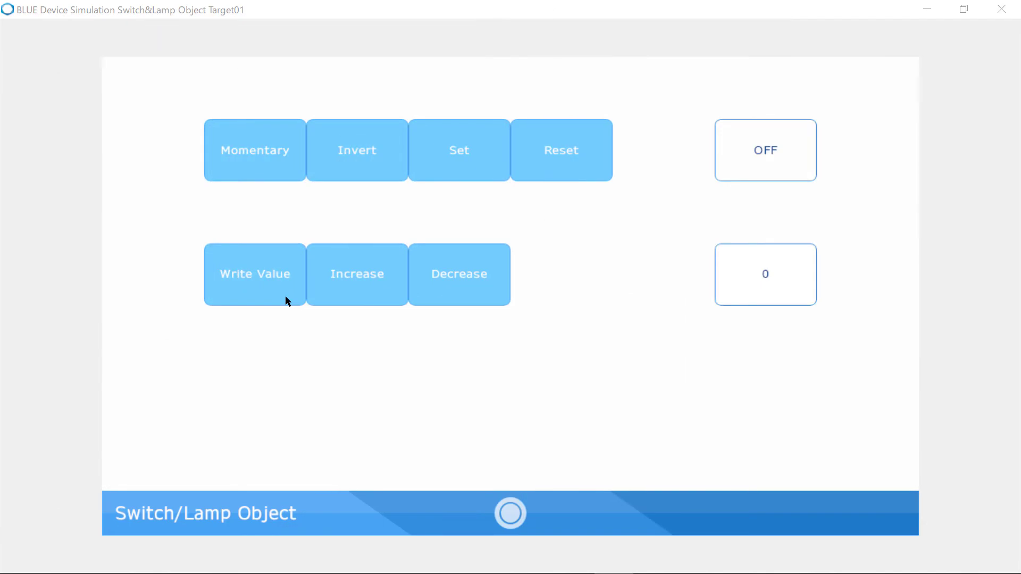
left_click(286, 300)
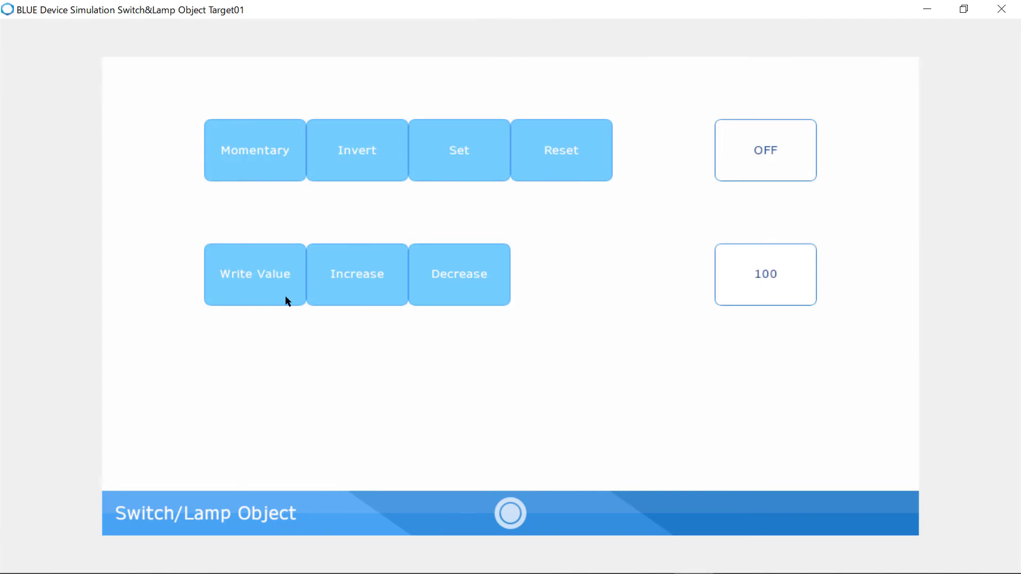
left_click(347, 294)
left_click(347, 294)
left_click(348, 294)
left_click(347, 294)
left_click(347, 294)
left_click(434, 289)
left_click(434, 289)
left_click(434, 289)
left_click(434, 289)
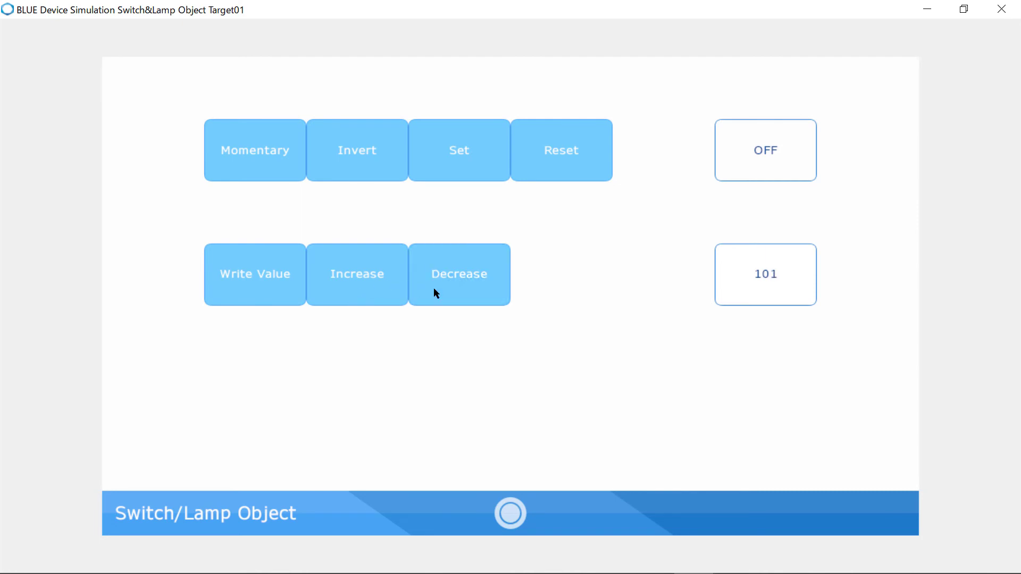